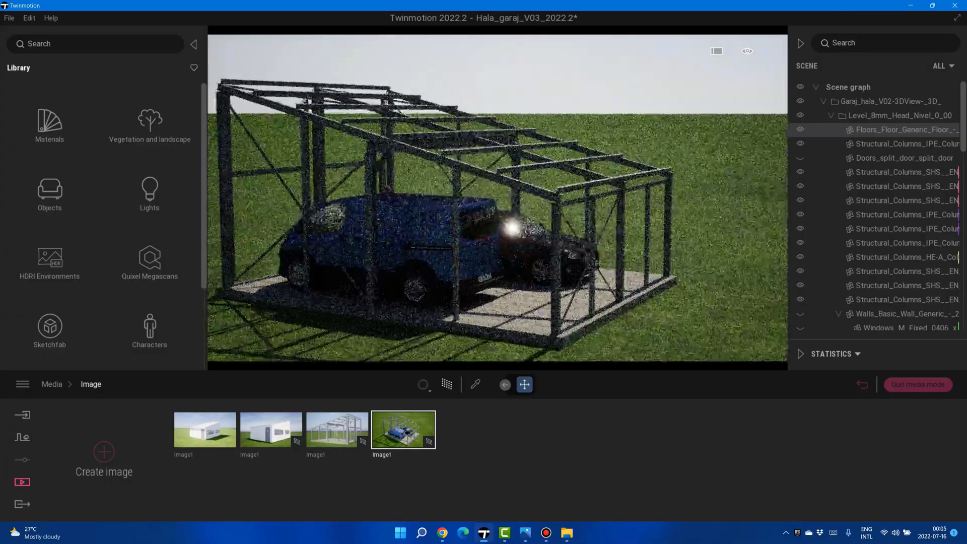
- Switch to Photos, compare the garage render, site photo and composite, and view render 1.jpg enlarged
middle_click_drag(481, 274, 558, 267)
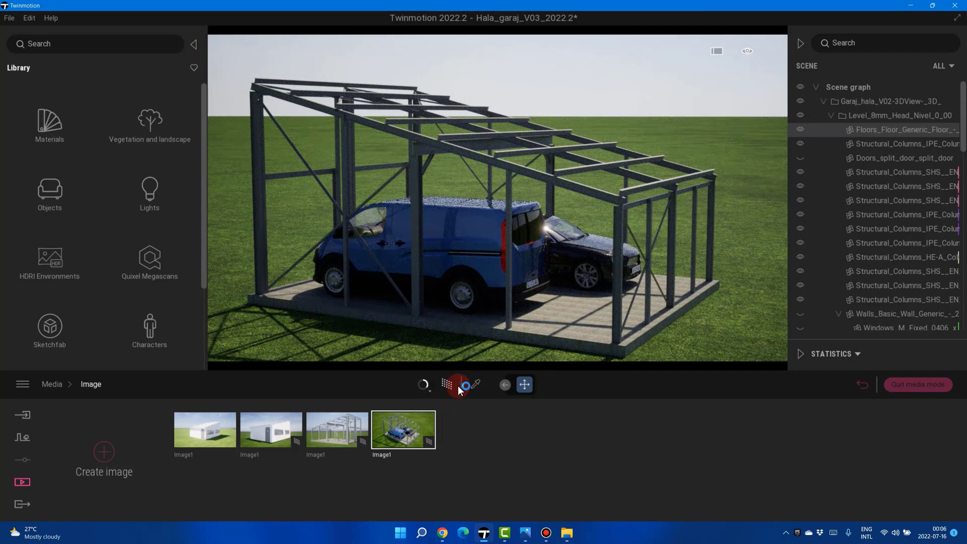
left_click(526, 534)
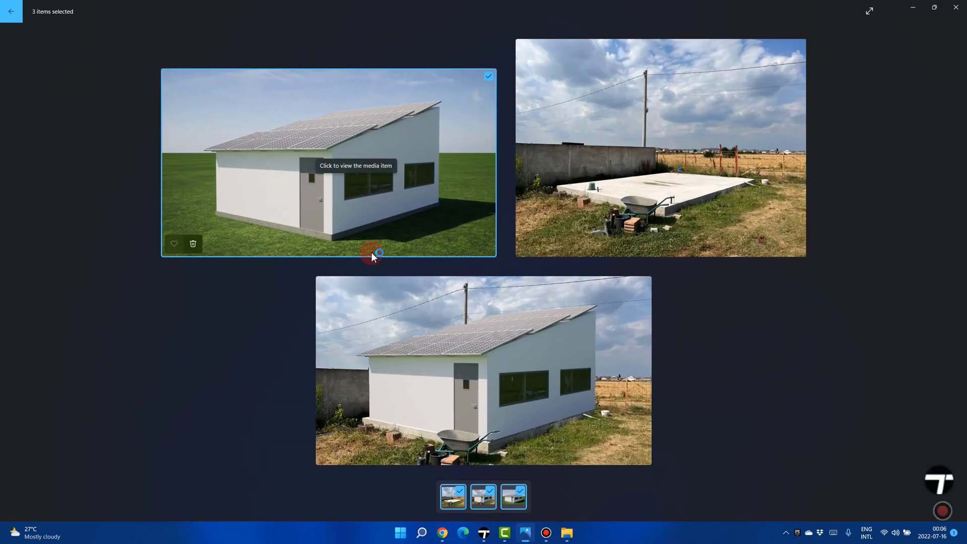
left_click(658, 154)
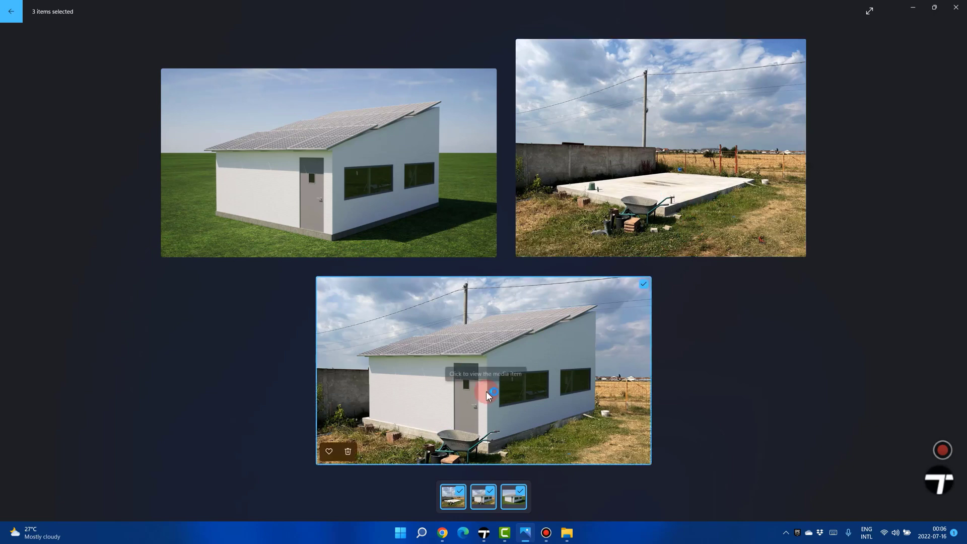
left_click(449, 403)
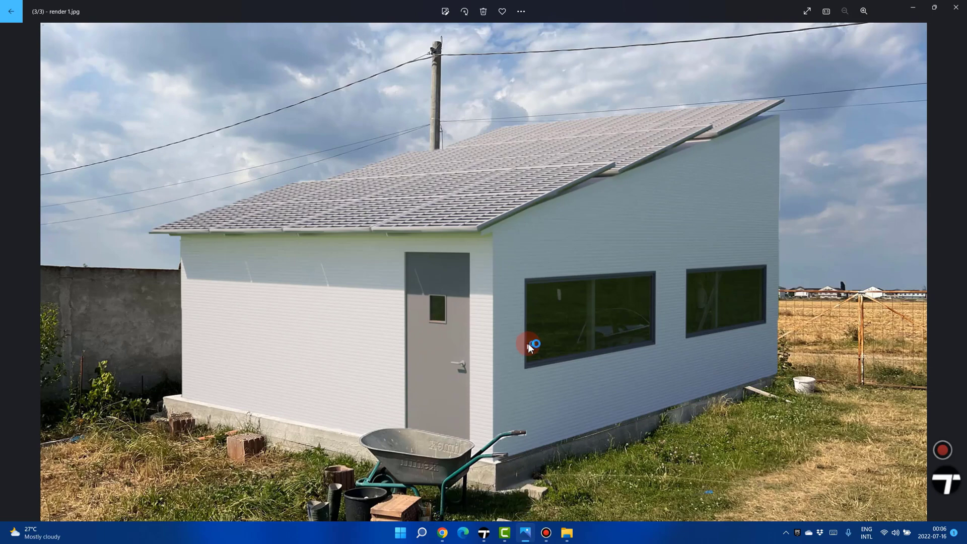
left_click(914, 11)
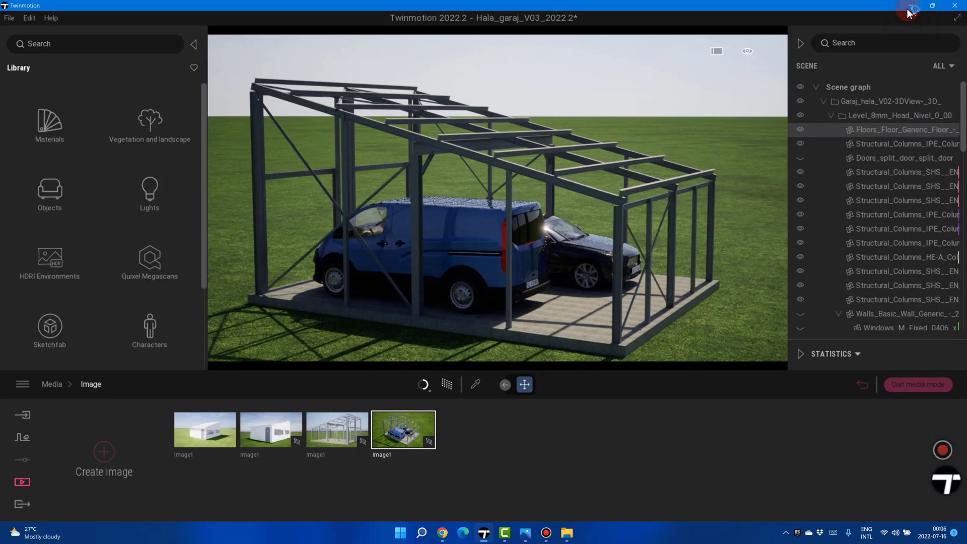
- Switch to Chrome and open the WindowTop v5.15.0 release page on GitHub from the WindowTop website
mouse_move(495, 539)
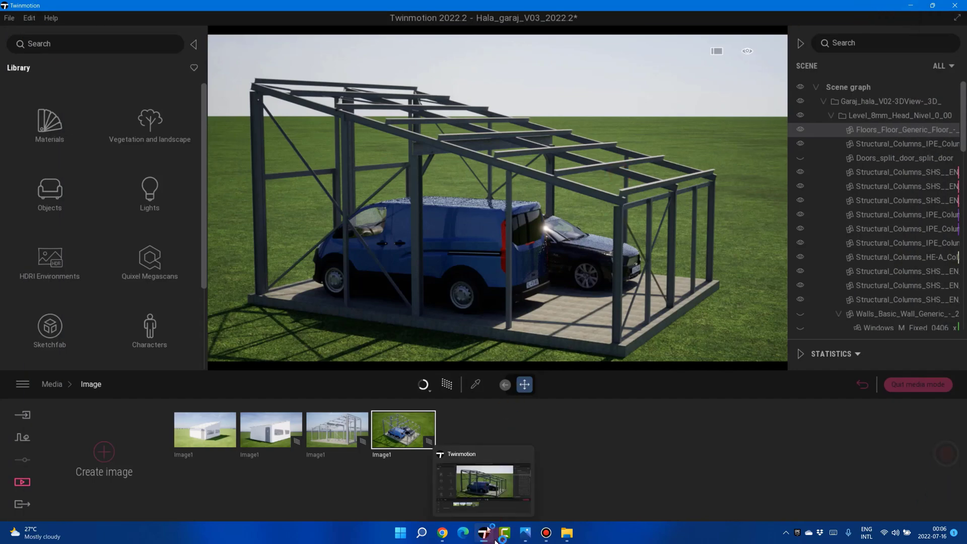
left_click(444, 533)
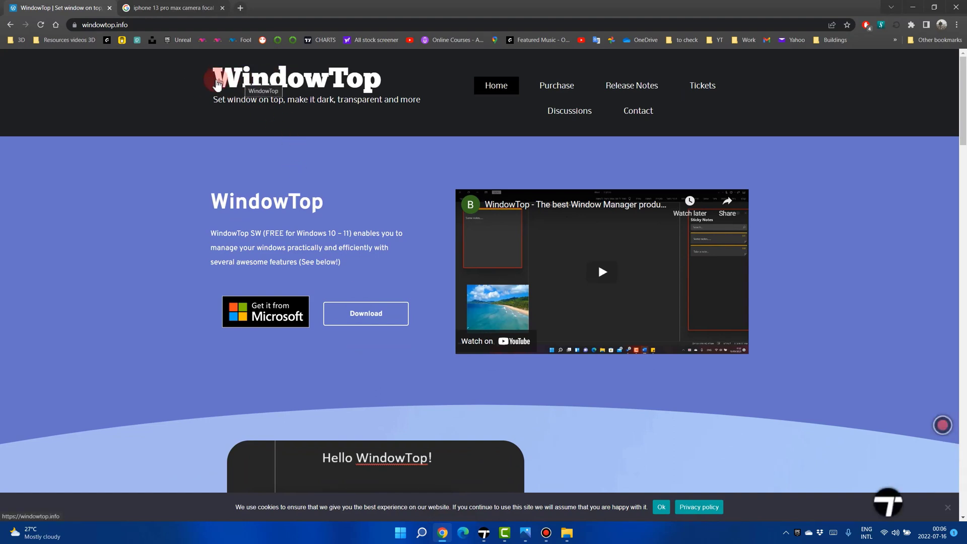
type("aaa")
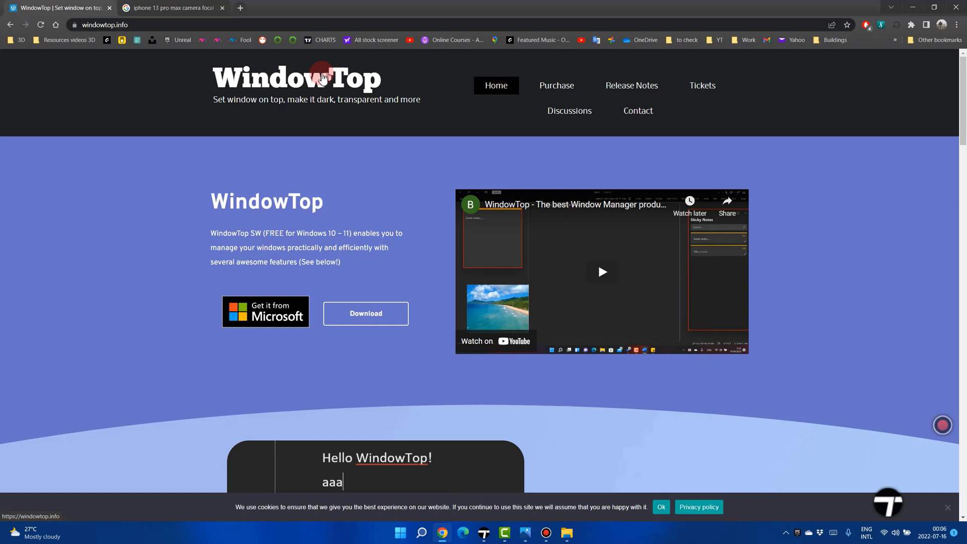
type("a")
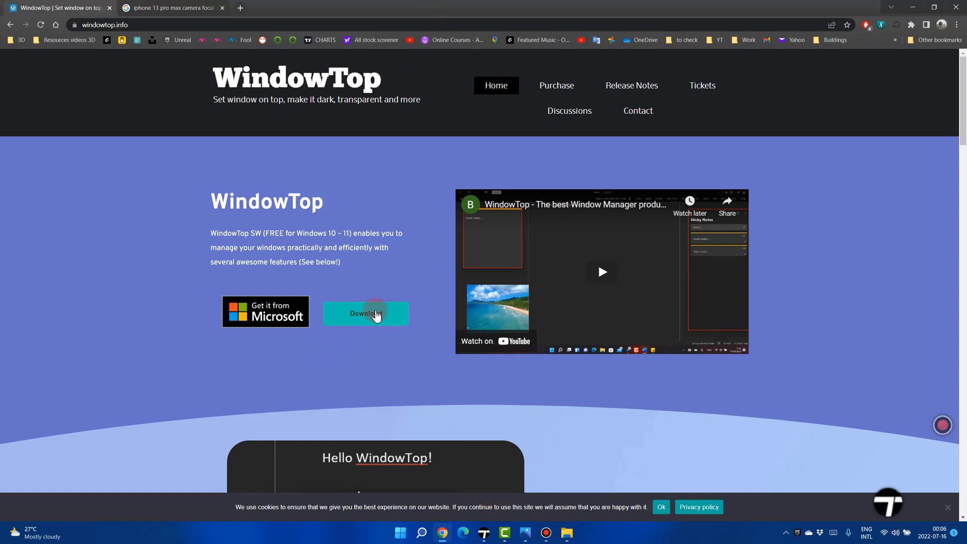
left_click(377, 316)
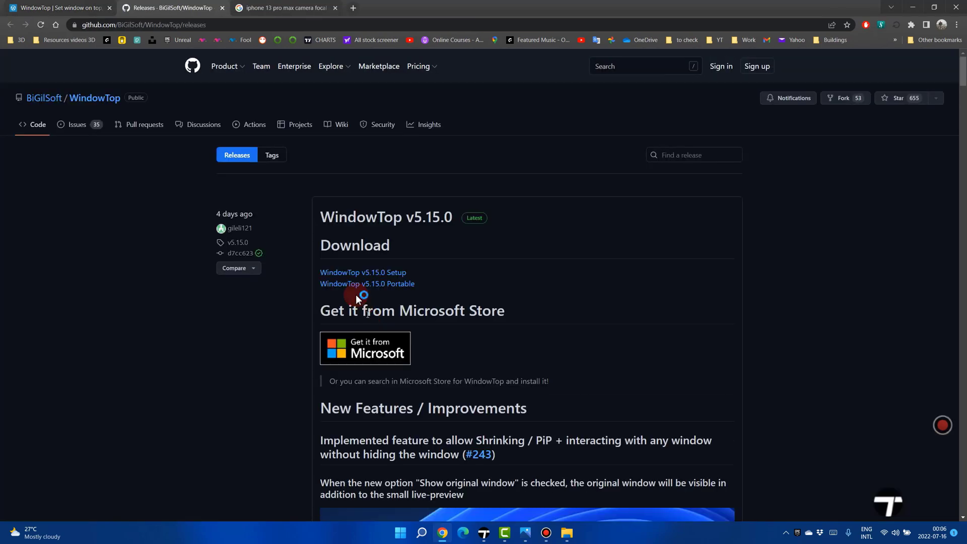
left_click(375, 286)
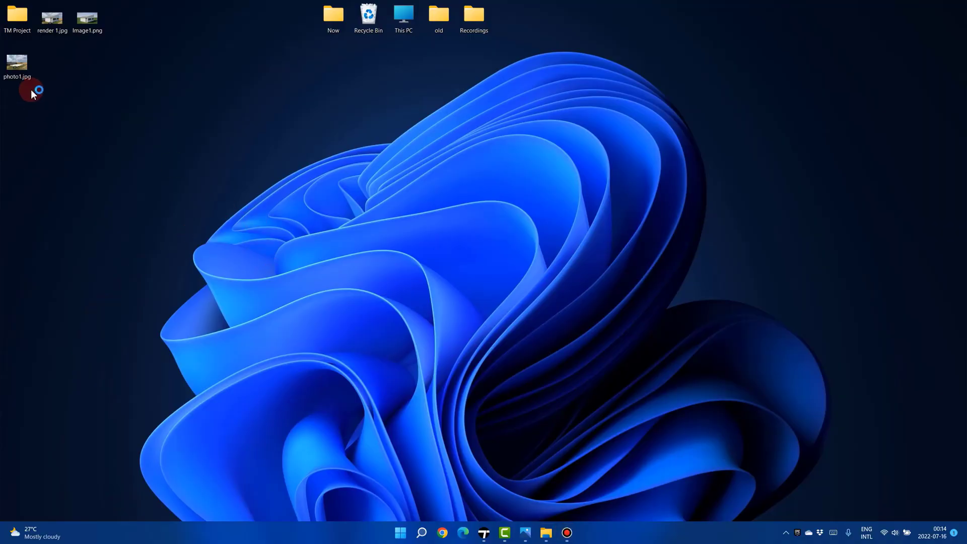
- View the site photo photo1.jpg and the garage render Image1.png from the desktop, and close the viewer
left_click(21, 74)
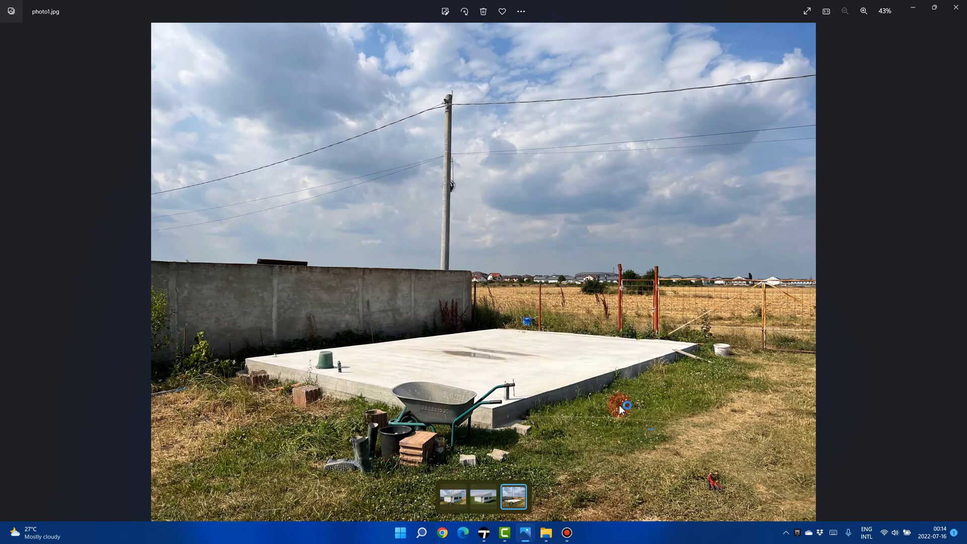
left_click(963, 536)
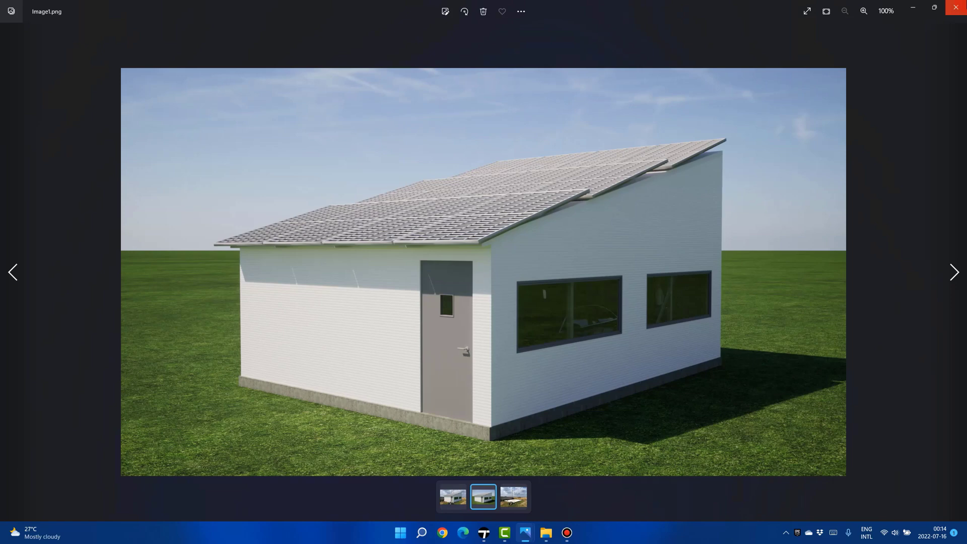
left_click(963, 6)
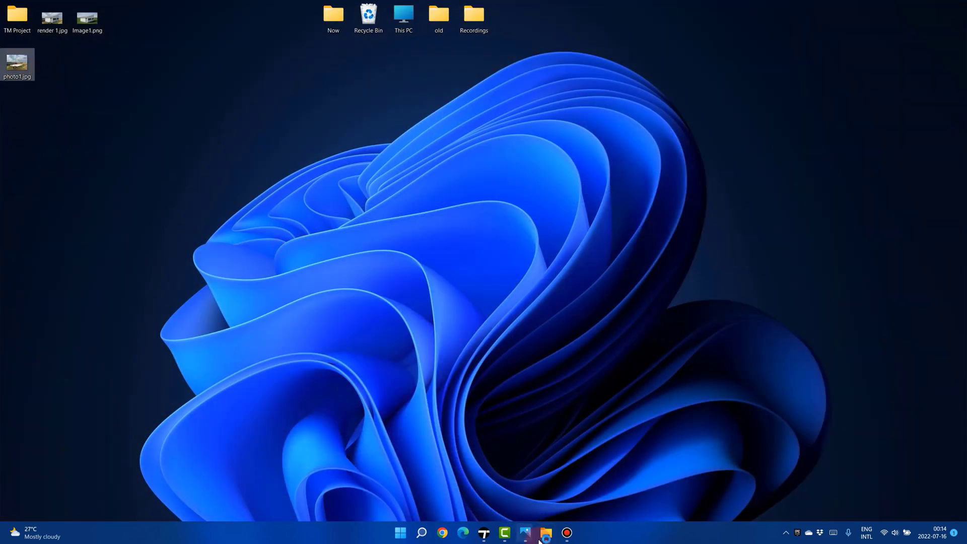
- Launch Photoshop and open photo1.jpg from the desktop in it
key("super")
type("phot")
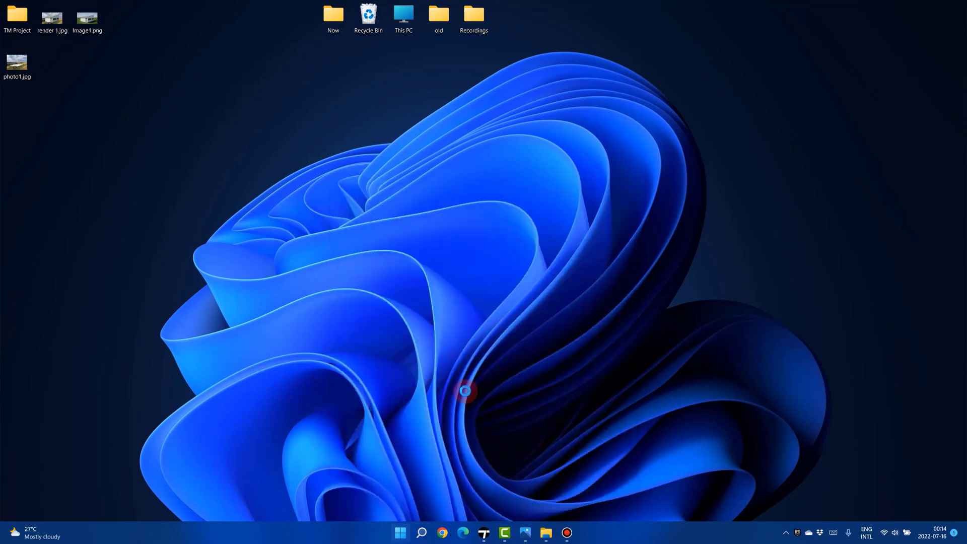
key("Return")
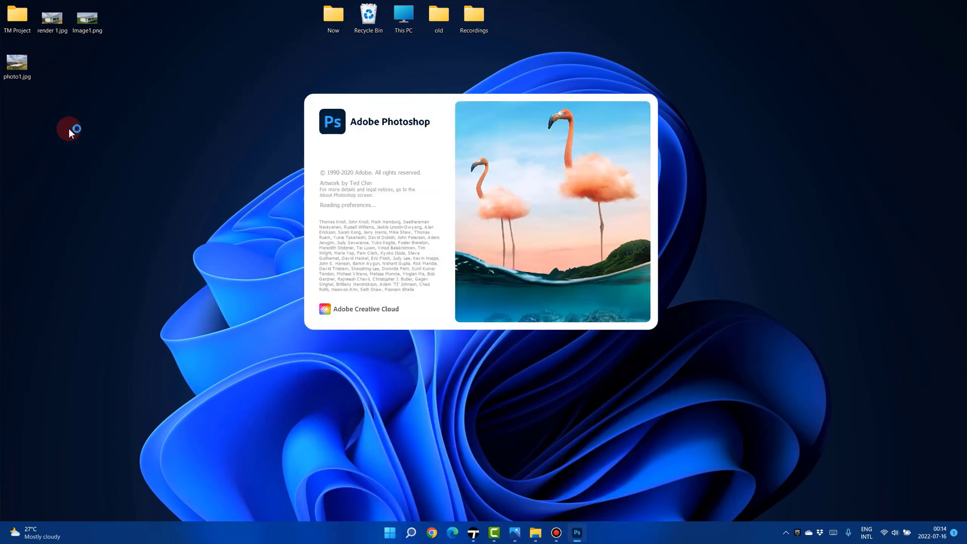
mouse_move(17, 62)
left_mouse_down()
mouse_move(176, 216)
mouse_move(30, 76)
left_mouse_up()
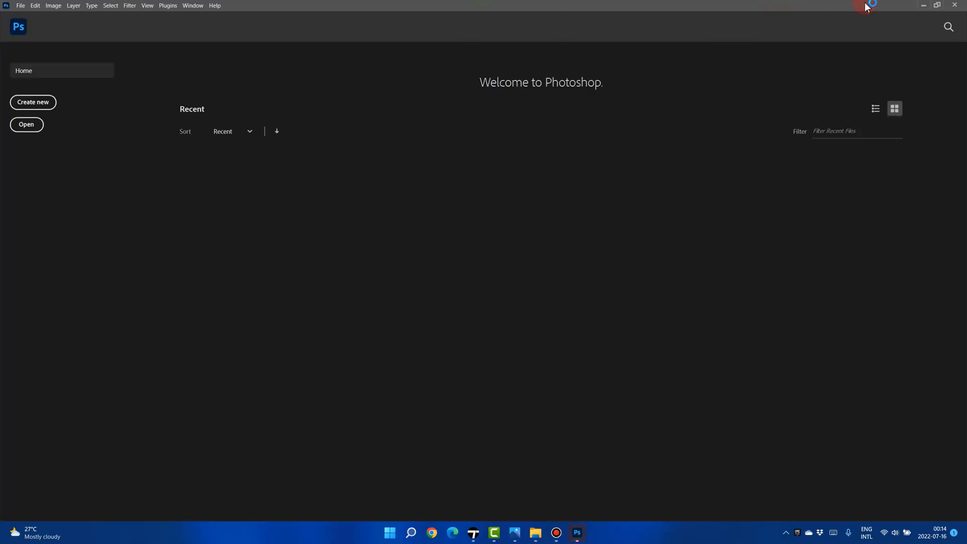
double_click(867, 6)
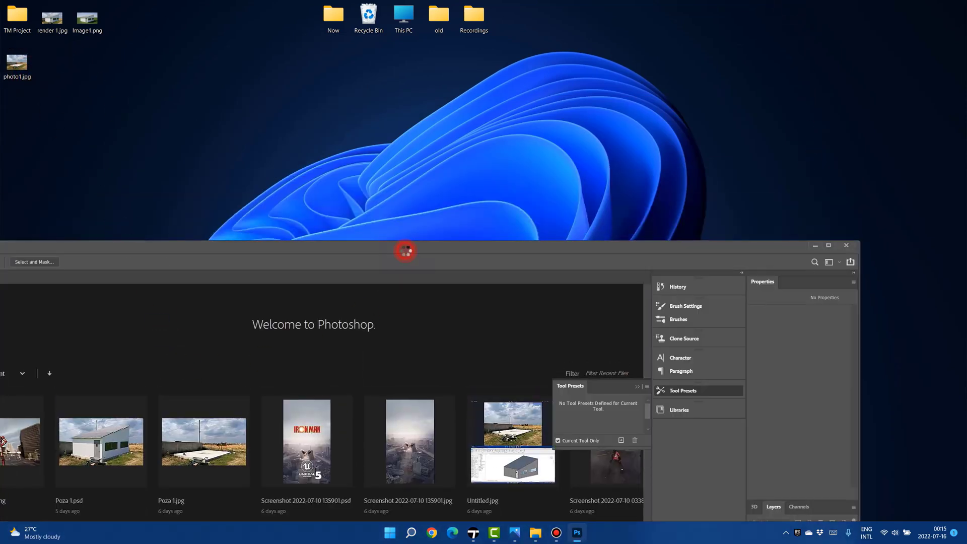
double_click(403, 250)
- Crop the photo to a landscape 16:9 ratio at full width, cutting mostly sky and keeping the foreground
left_click(11, 87)
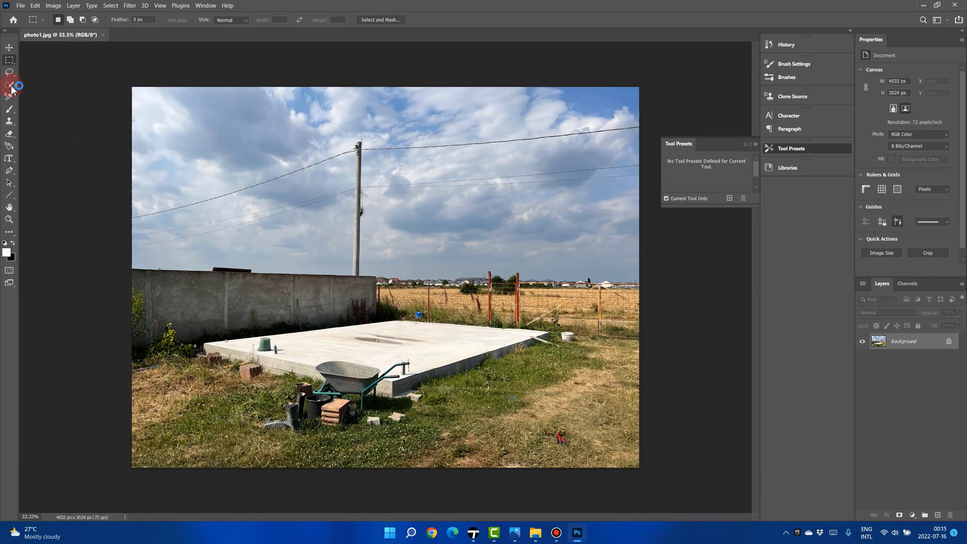
left_click(16, 233)
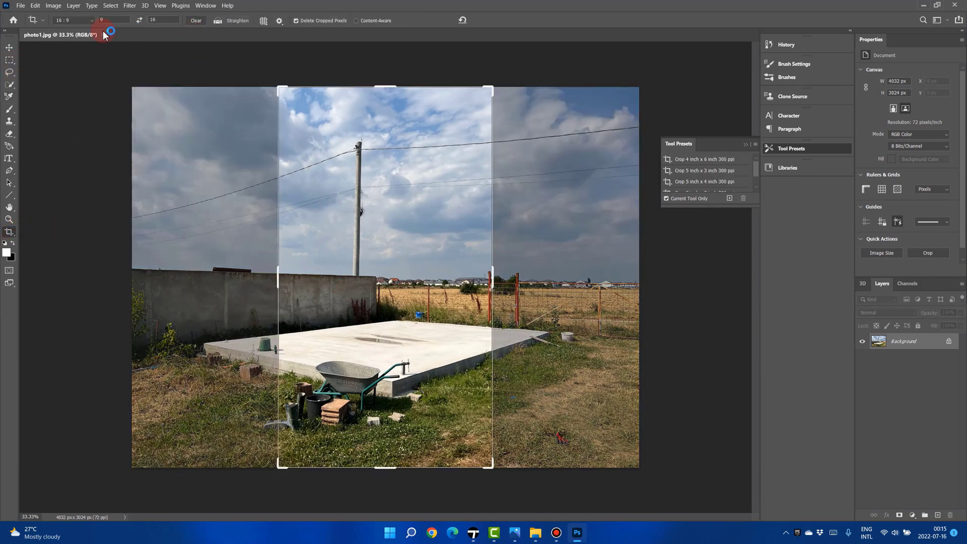
left_click(137, 21)
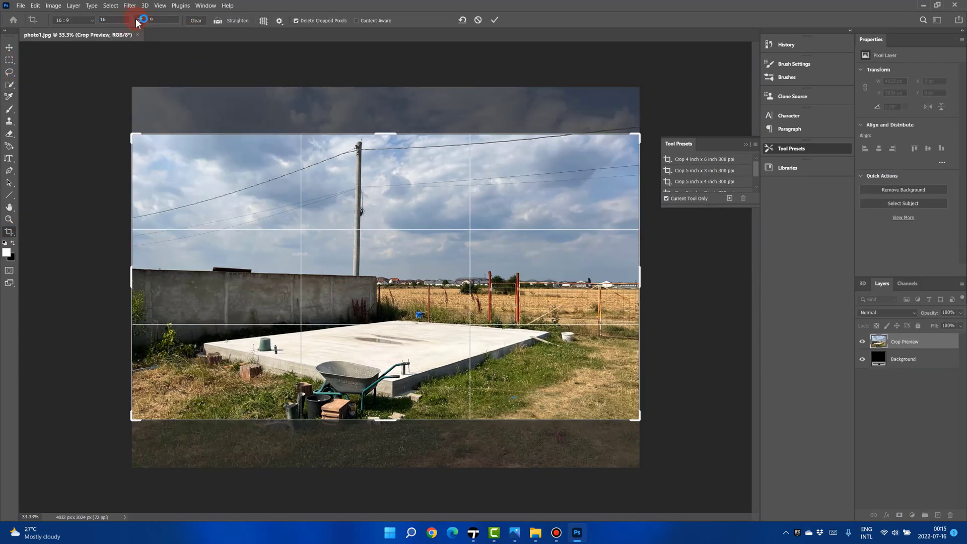
left_click_drag(395, 195, 395, 164)
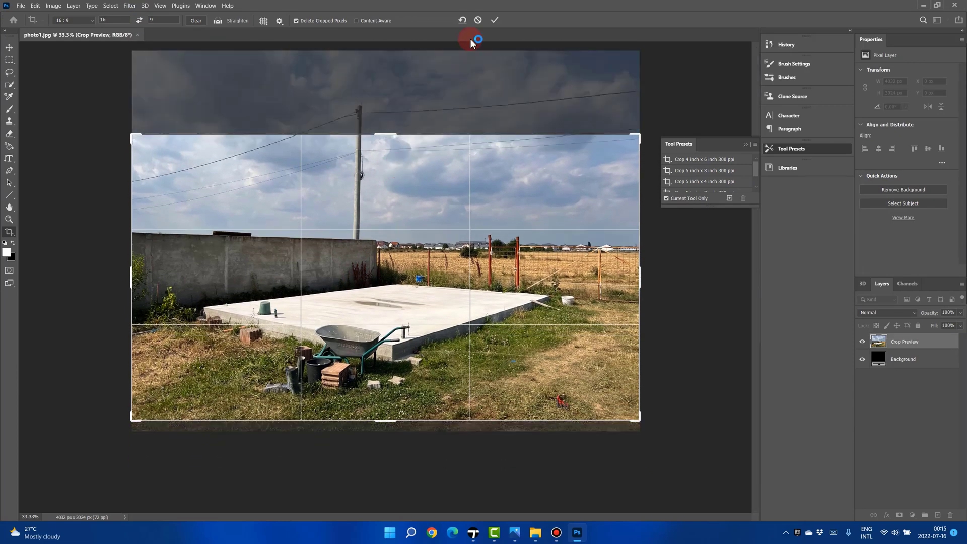
left_click(494, 19)
- Save the cropped image over photo1.jpg on the desktop as a progressive JPEG with quality 8 (High)
left_click(21, 5)
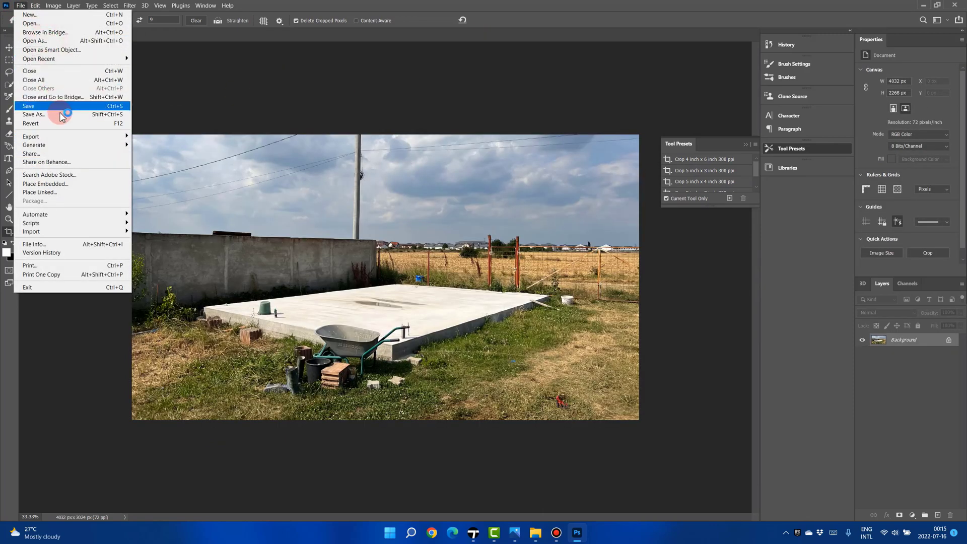
mouse_move(61, 226)
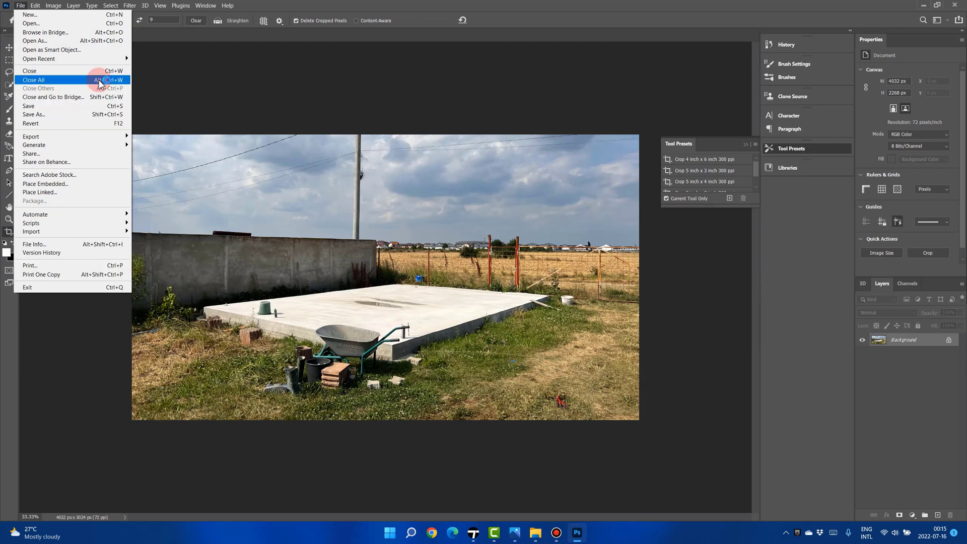
left_click(73, 115)
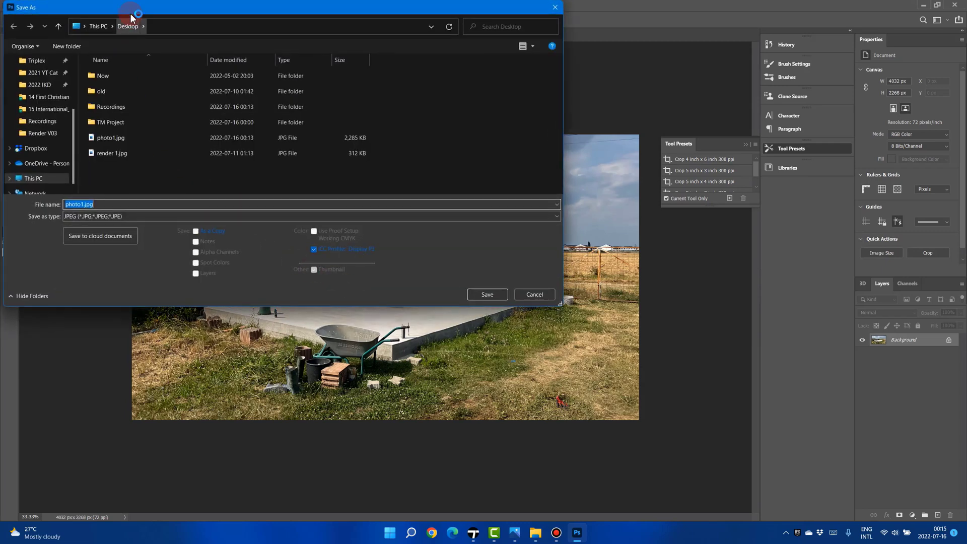
left_click_drag(130, 7, 355, 125)
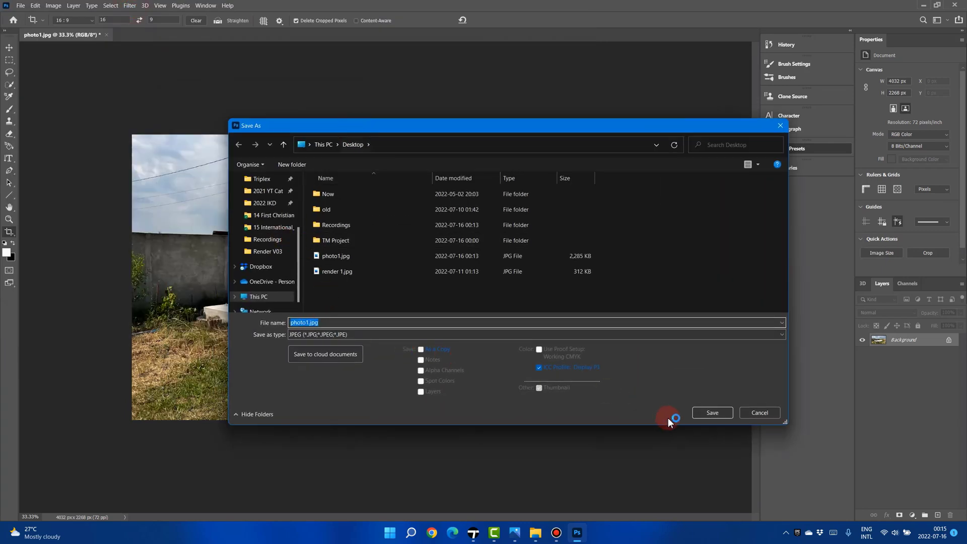
left_click(705, 413)
left_click(505, 270)
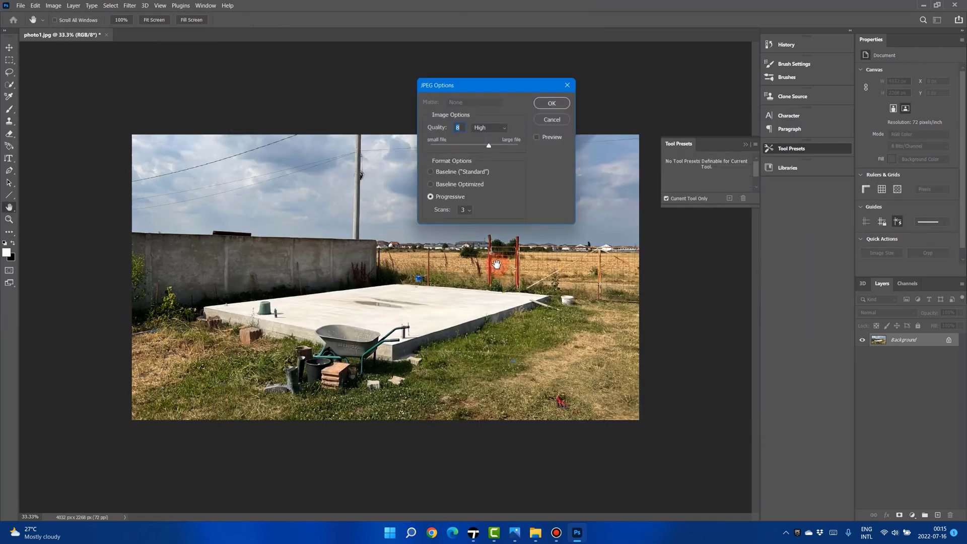
left_click(552, 106)
- Close the saved photo and quit Photoshop
key("c")
key("ctrl+w")
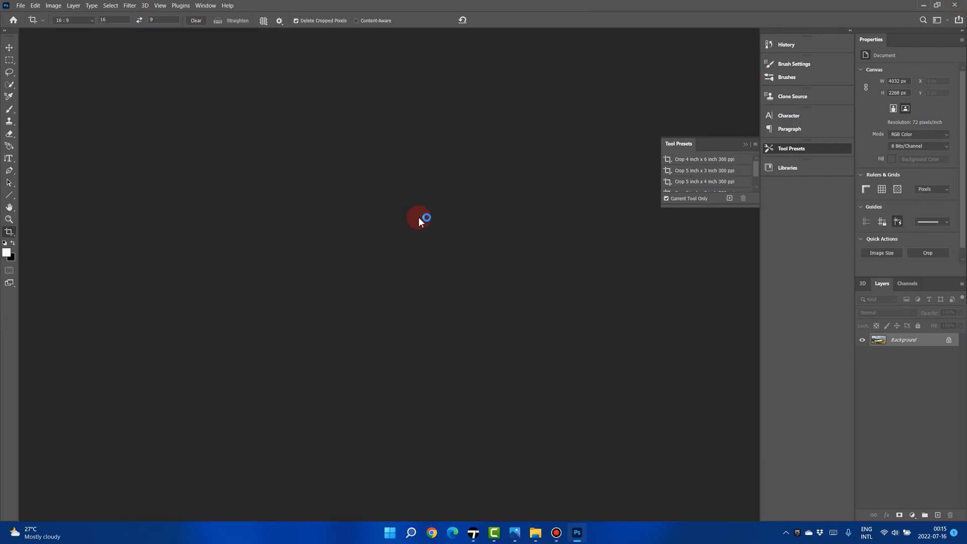
key("ctrl+q")
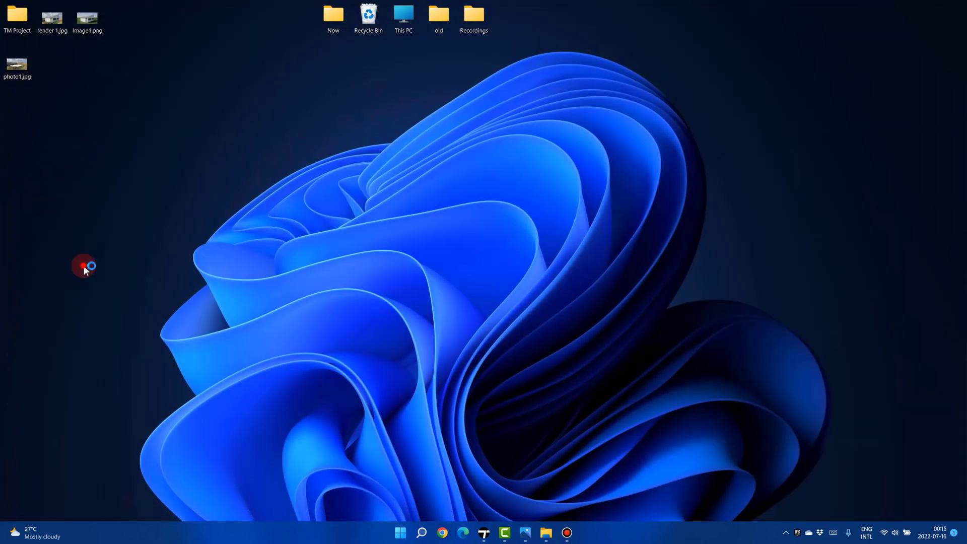
- Open the cropped photo1.jpg from the desktop to check its framing
double_click(14, 68)
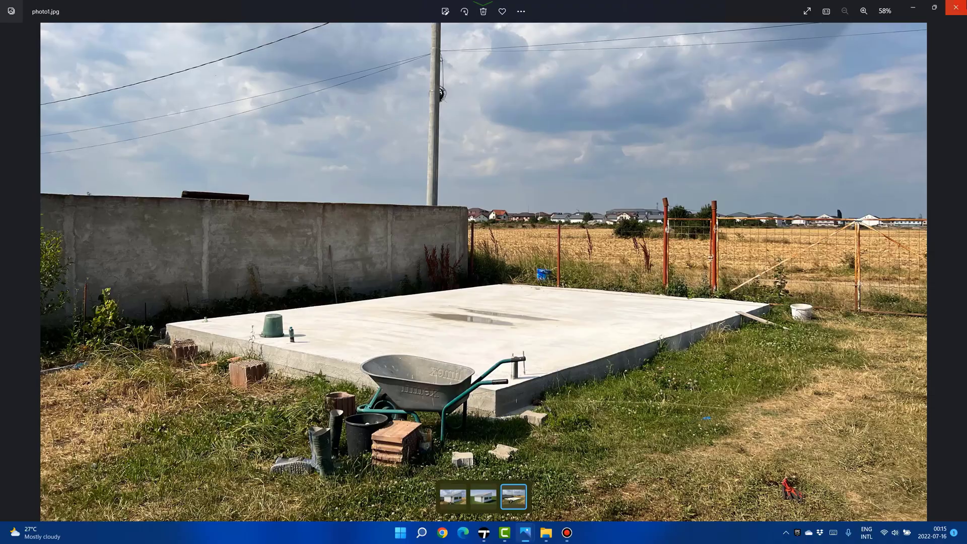
left_click(955, 7)
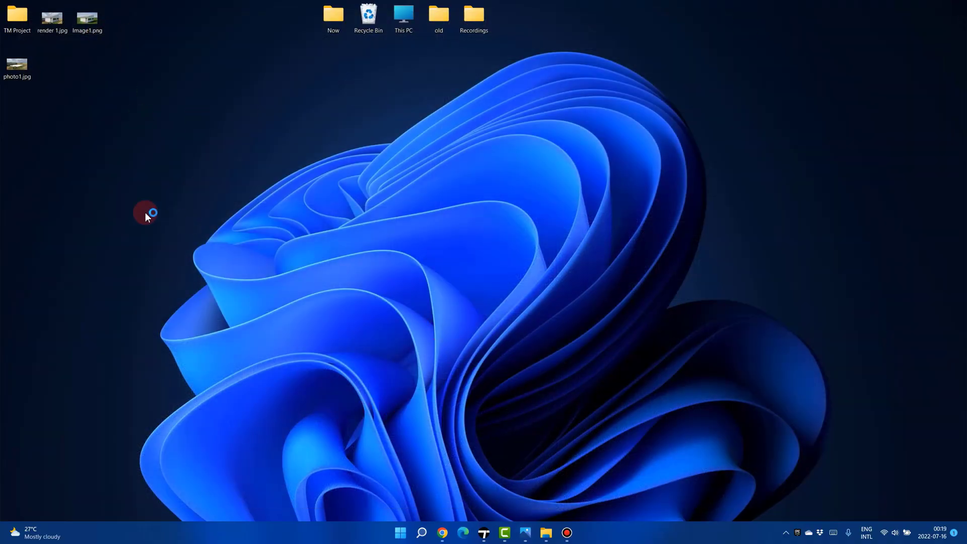
double_click(15, 70)
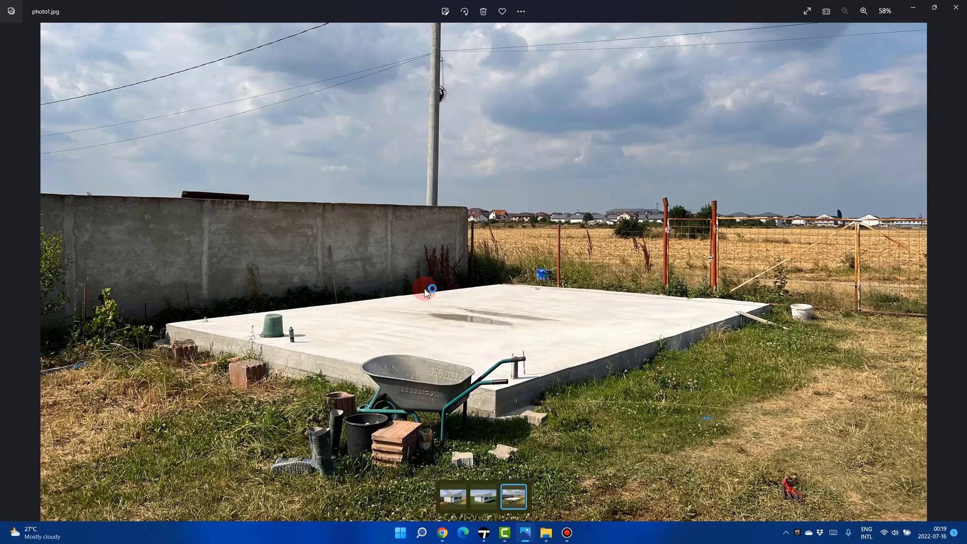
- Switch to Chrome and review the Google search for "iphone 13 pro max camera focal length"
left_click(442, 532)
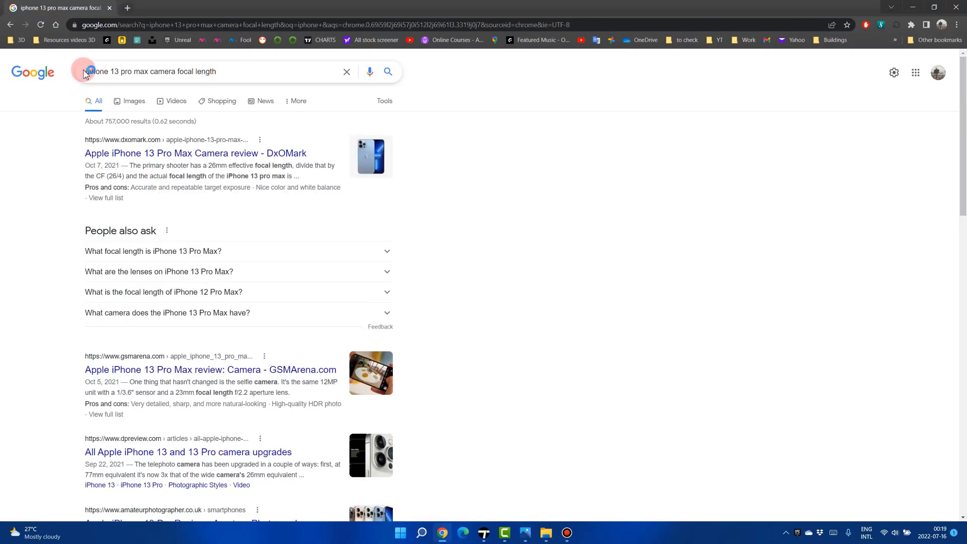
left_click_drag(254, 71, 81, 71)
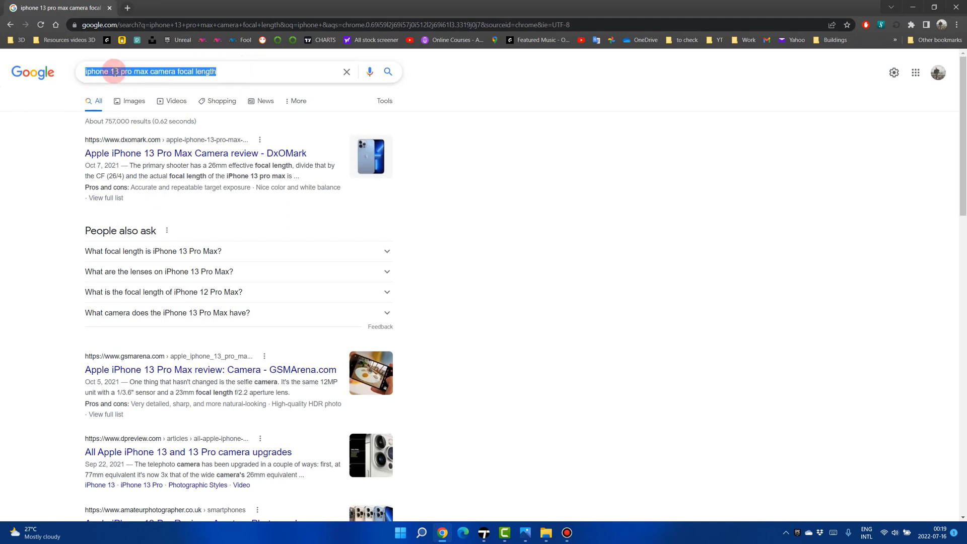
left_click(232, 71)
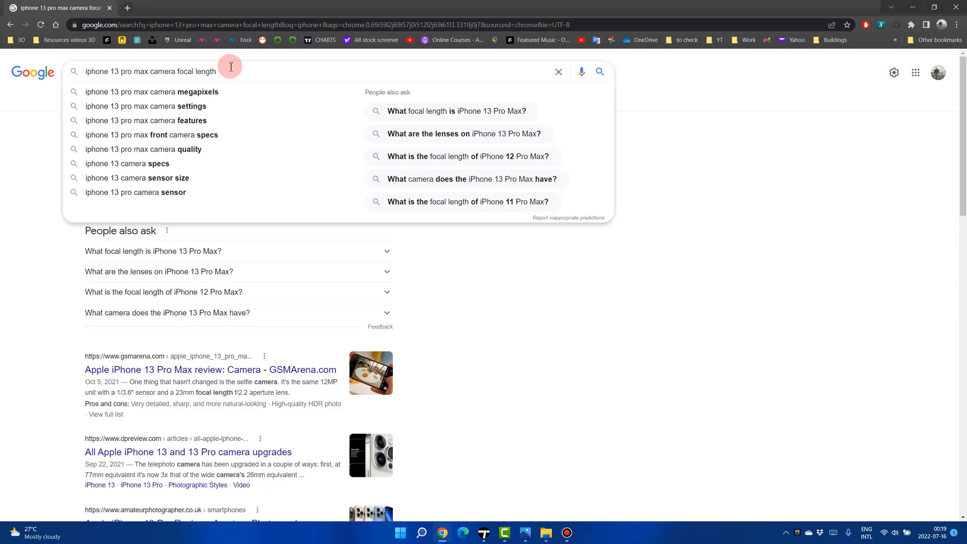
- Run the Google search for "iphone 13 pro max camera focal length" and read the focal length in the DxOMark result
key("Return")
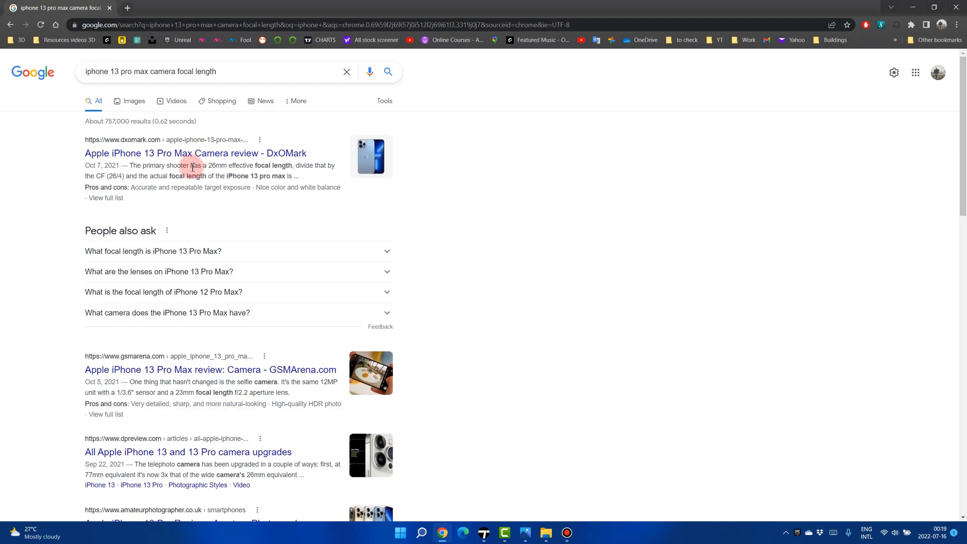
left_click_drag(191, 166, 254, 165)
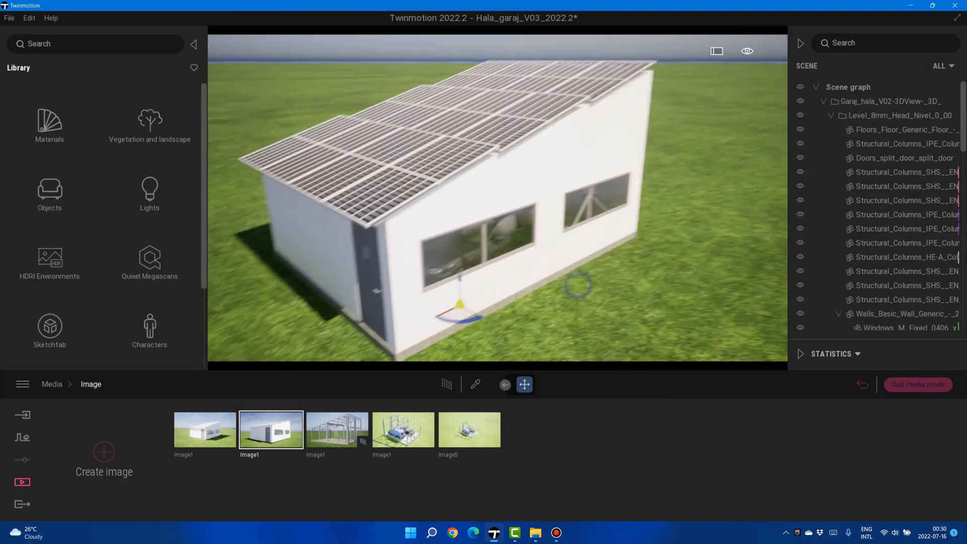
- Switch to Twinmotion, frame the garage's door corner from near eye level, and create a new image from this view
middle_click_drag(578, 285, 699, 236, "shift")
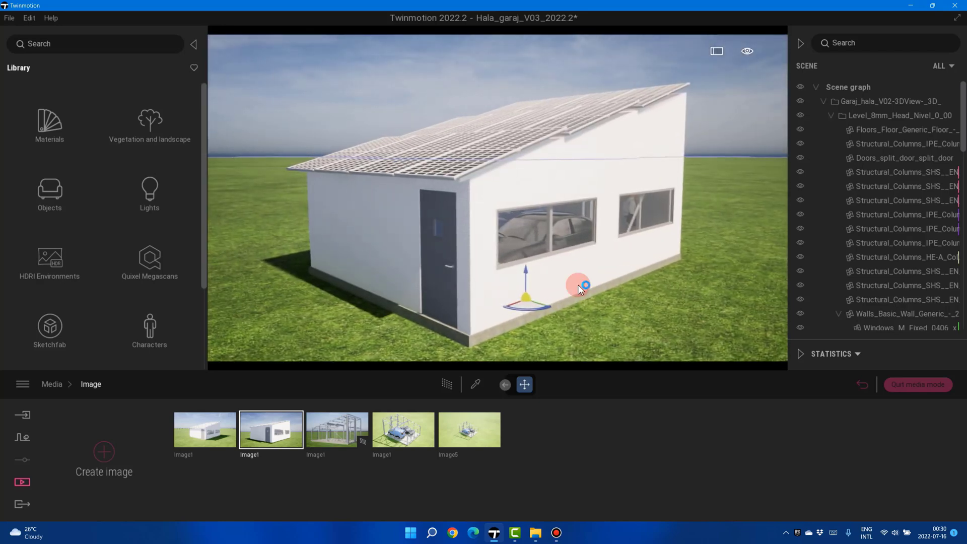
left_click(24, 479)
left_click(204, 454)
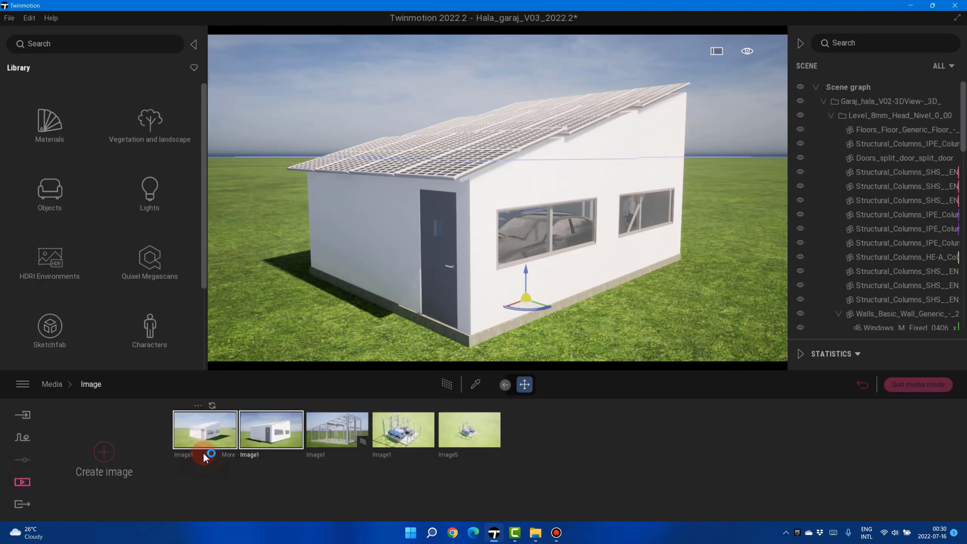
left_click(104, 451)
left_click(543, 436)
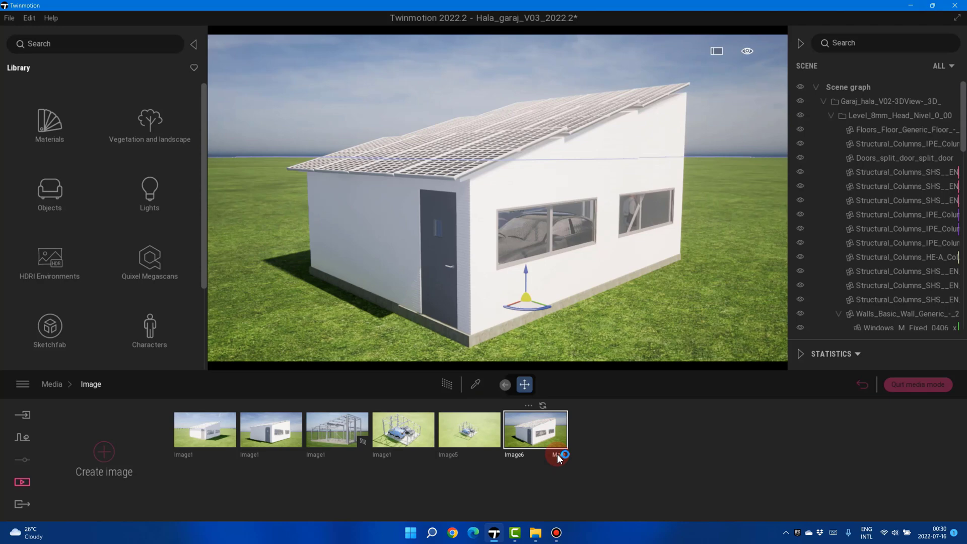
- Set the new image's camera focal length to 26 mm and return to the image list
left_click(558, 456)
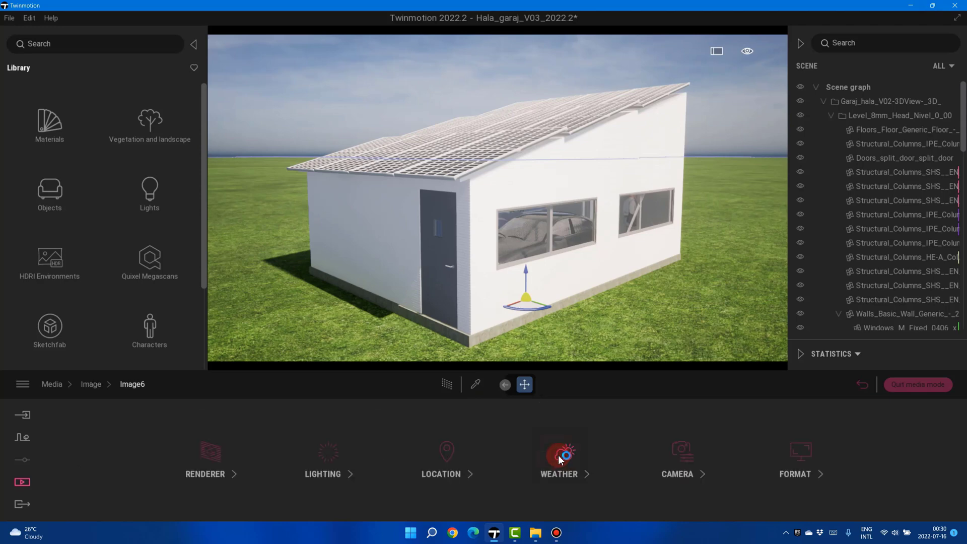
left_click(683, 459)
left_click_drag(105, 443, 139, 448)
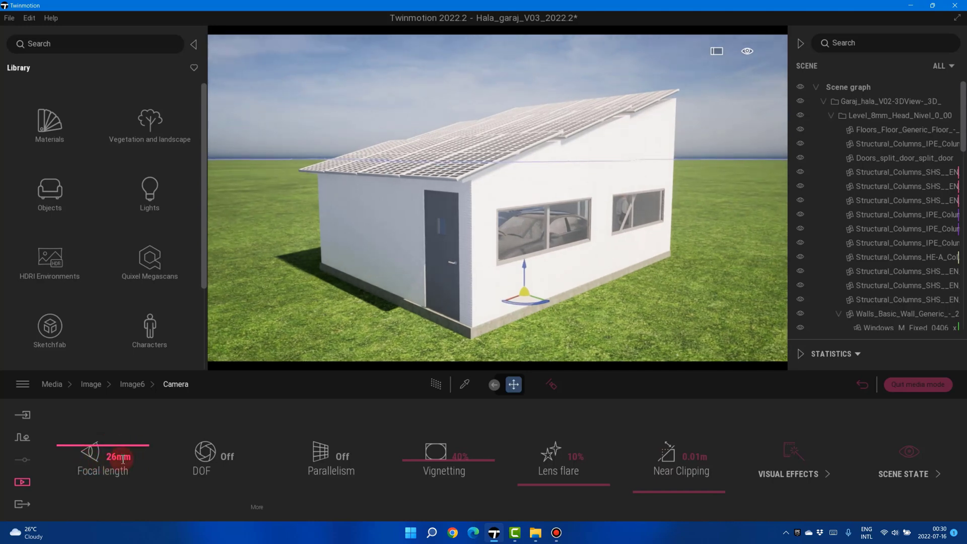
left_click(131, 387)
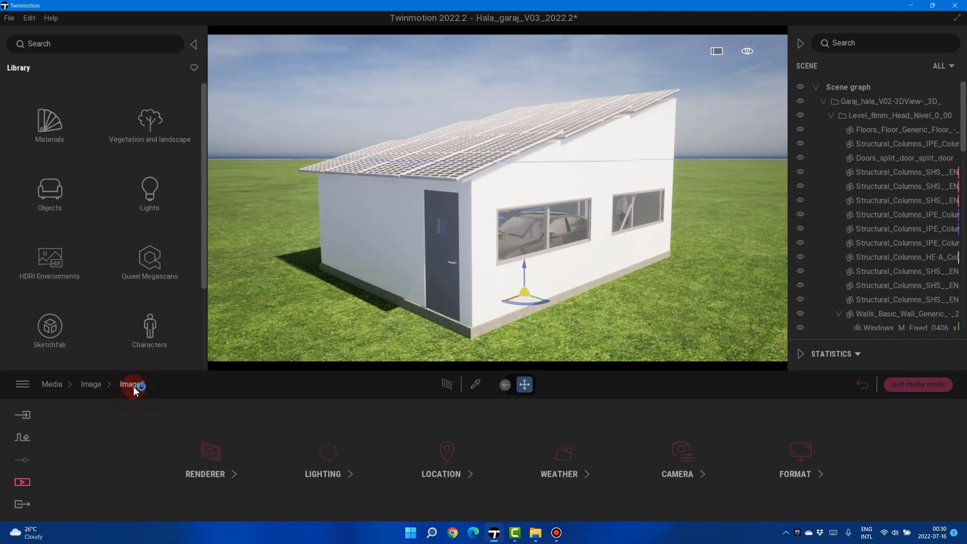
left_click(92, 385)
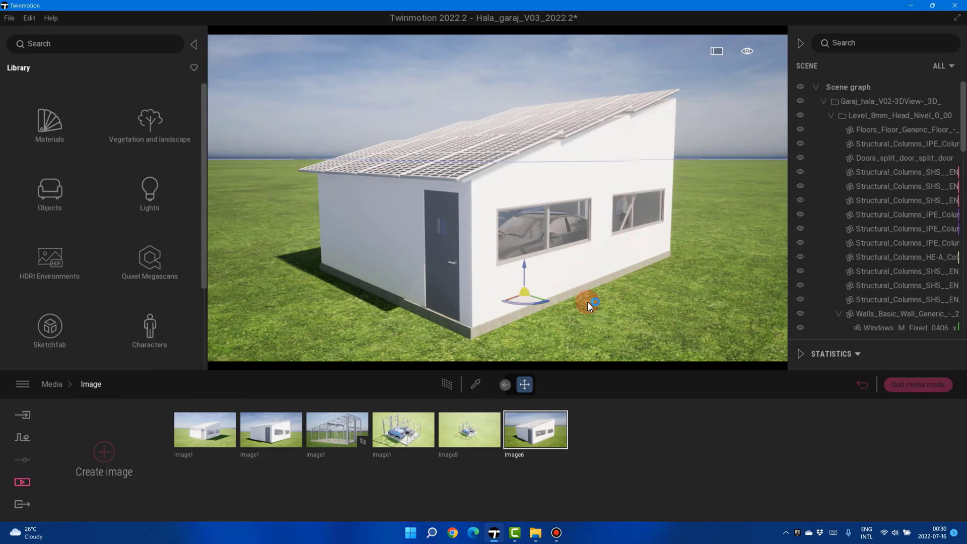
- Launch WindowTop and open photo1.jpg from the desktop in a maximized window
left_click(596, 275)
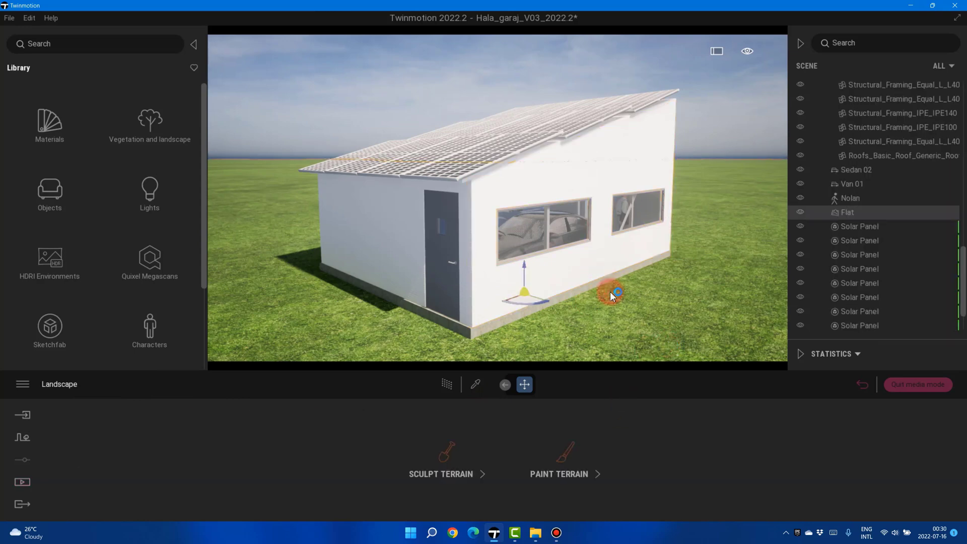
left_click(410, 532)
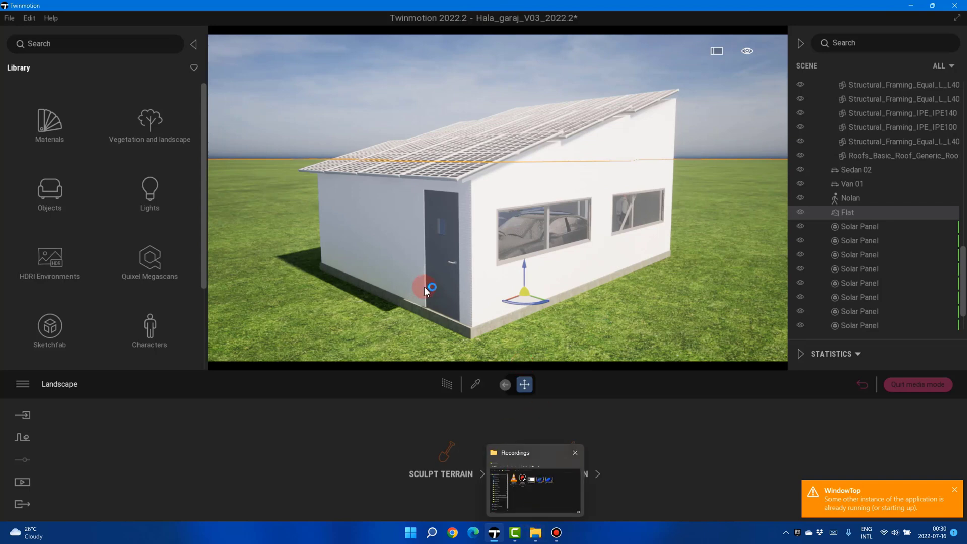
key("super+d")
left_click(17, 70)
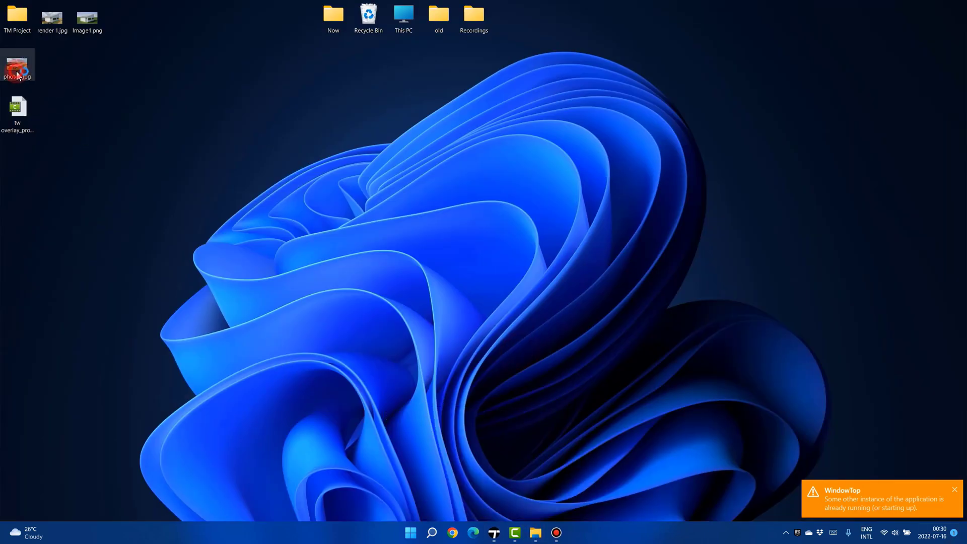
double_click(17, 73)
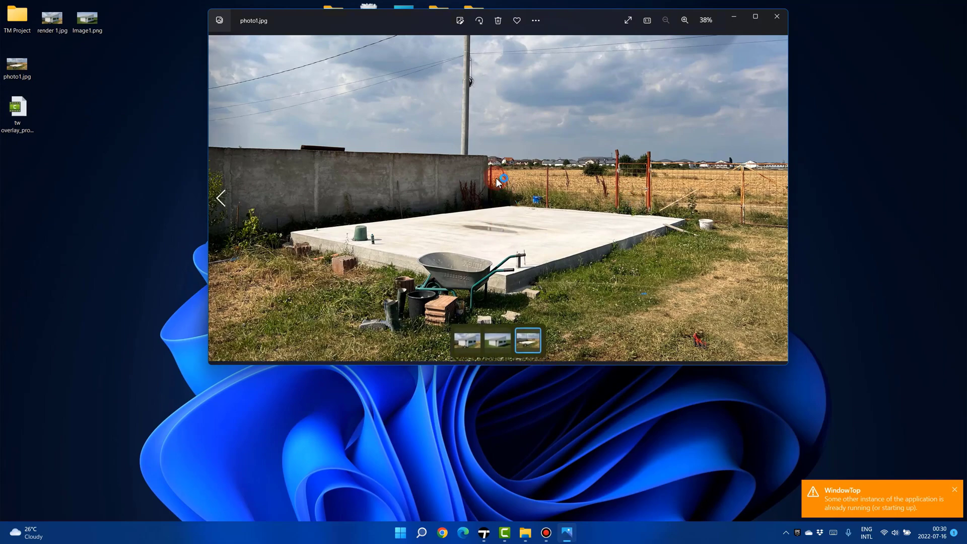
left_click_drag(585, 24, 595, 83)
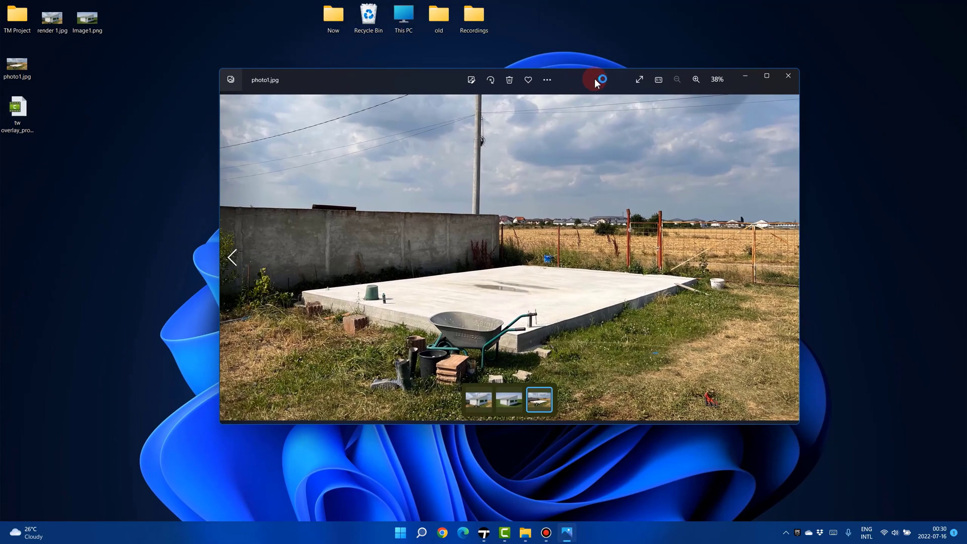
double_click(596, 80)
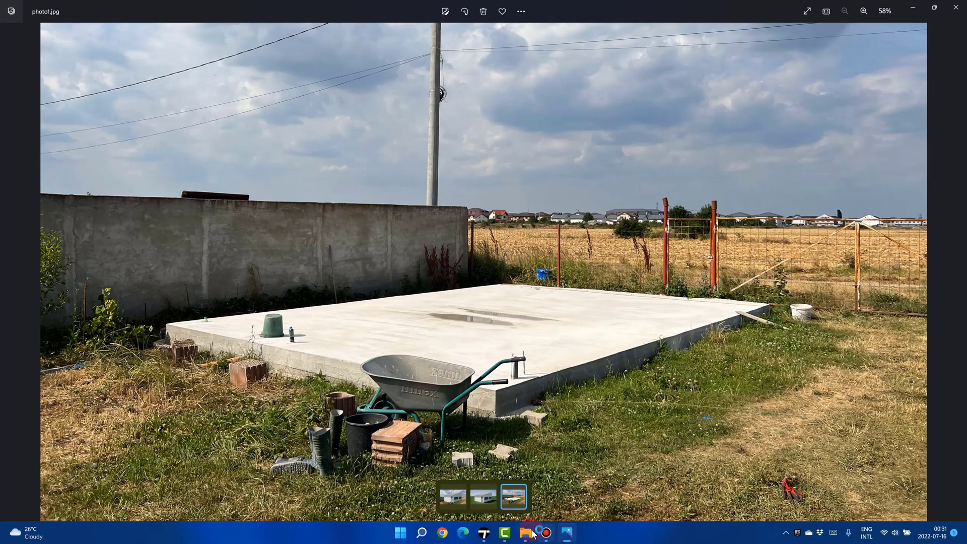
- Switch back to Twinmotion and make its window semi-transparent with WindowTop's opacity option
left_click(492, 533)
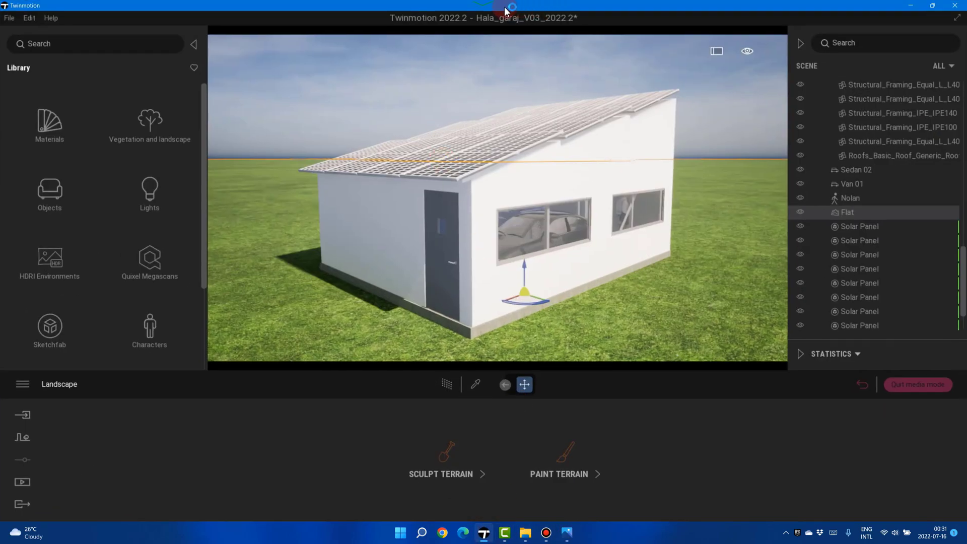
mouse_move(483, 5)
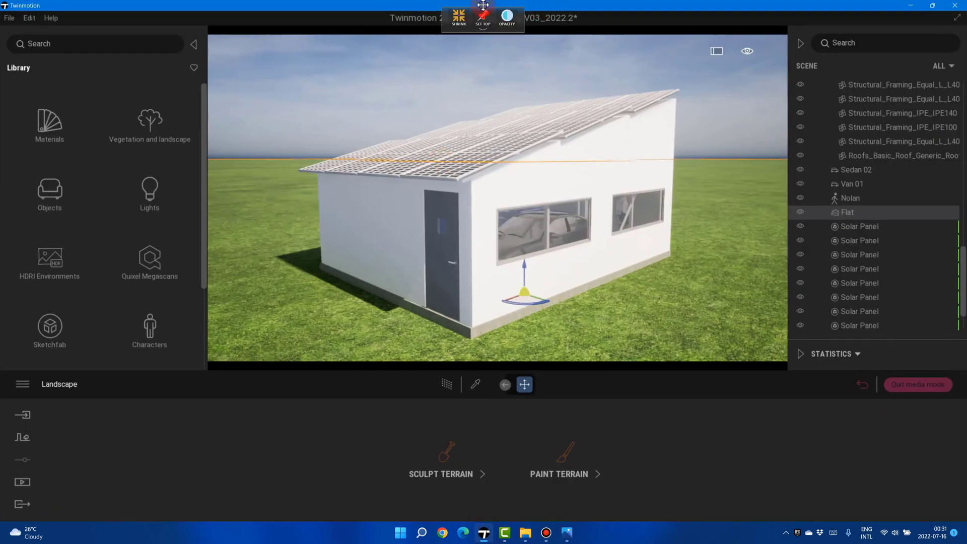
left_click(510, 20)
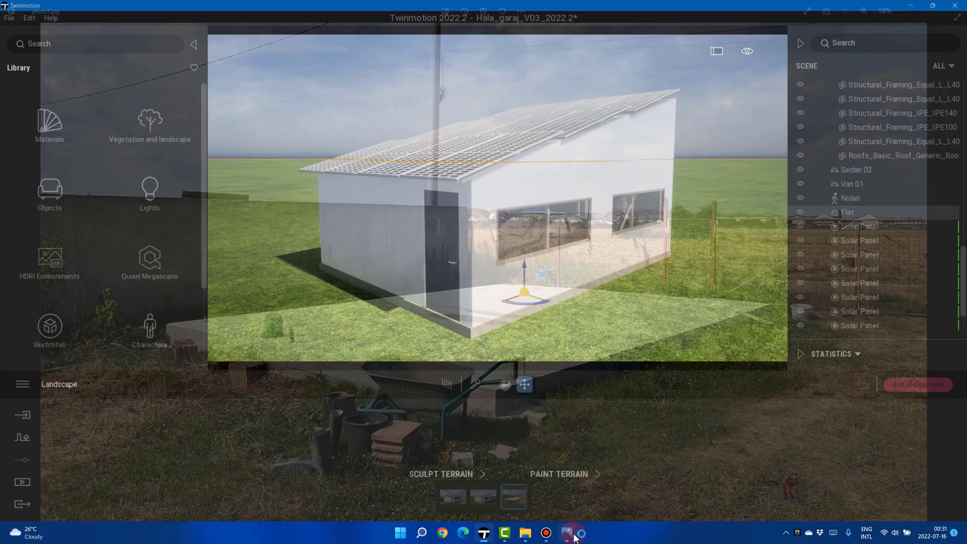
- Restore the photo1.jpg window to a smaller size and align it with the frame of Twinmotion's viewport
mouse_move(572, 538)
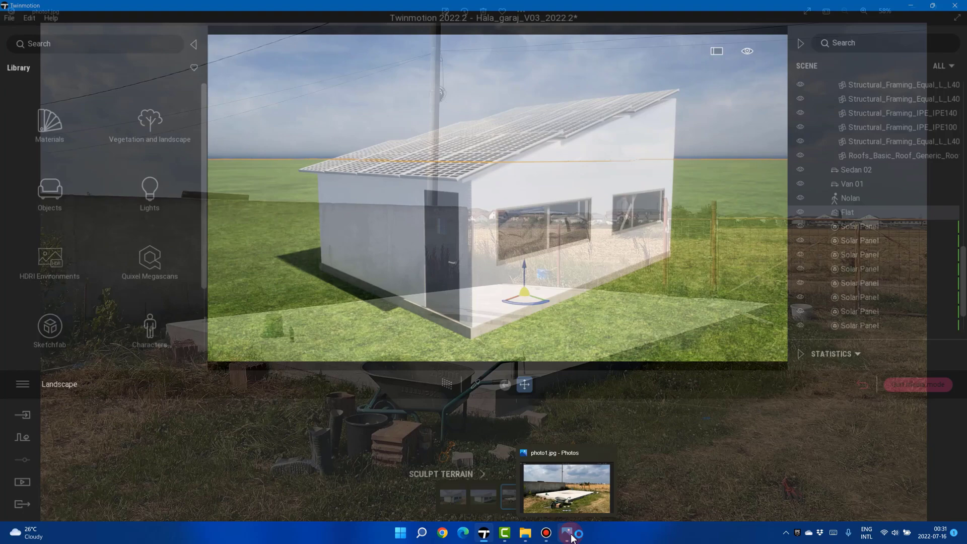
left_click(572, 538)
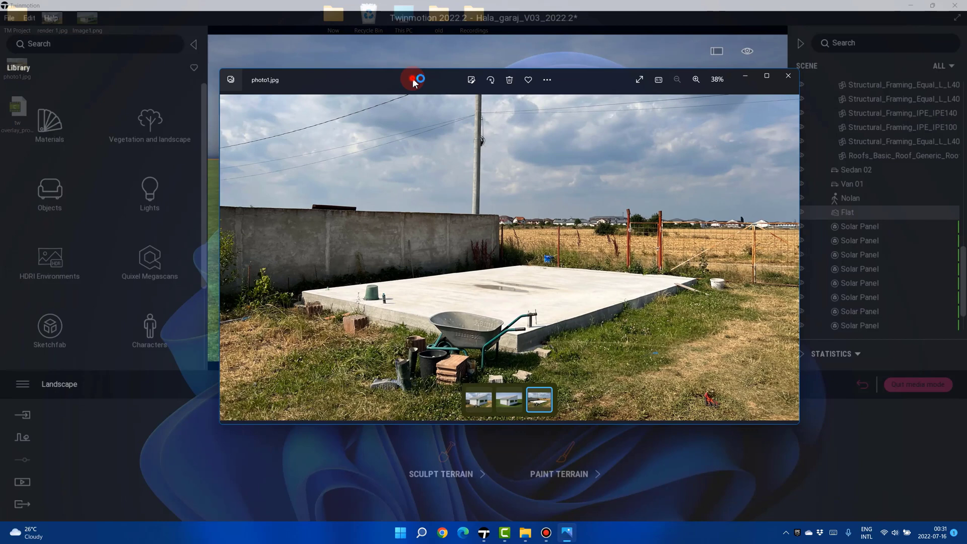
left_click_drag(417, 79, 402, 21)
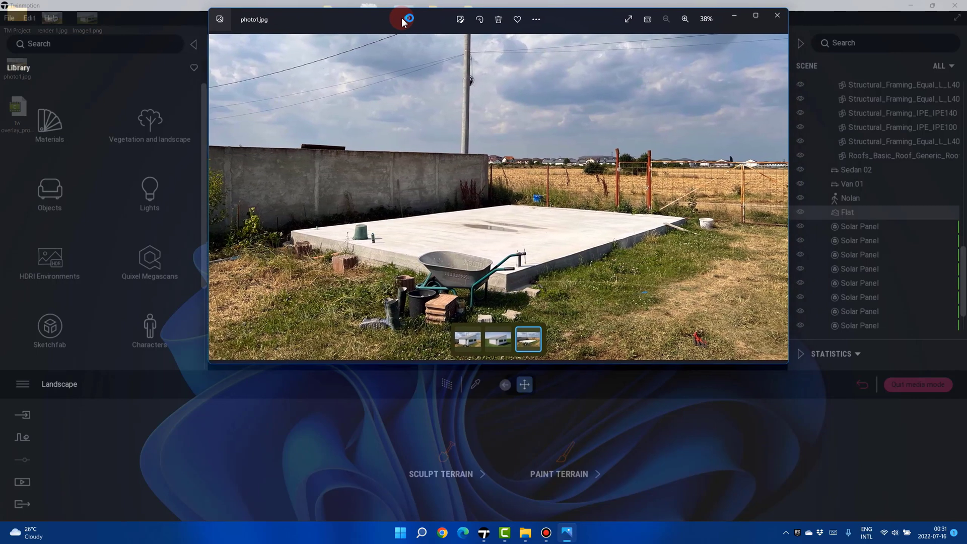
left_click(798, 427)
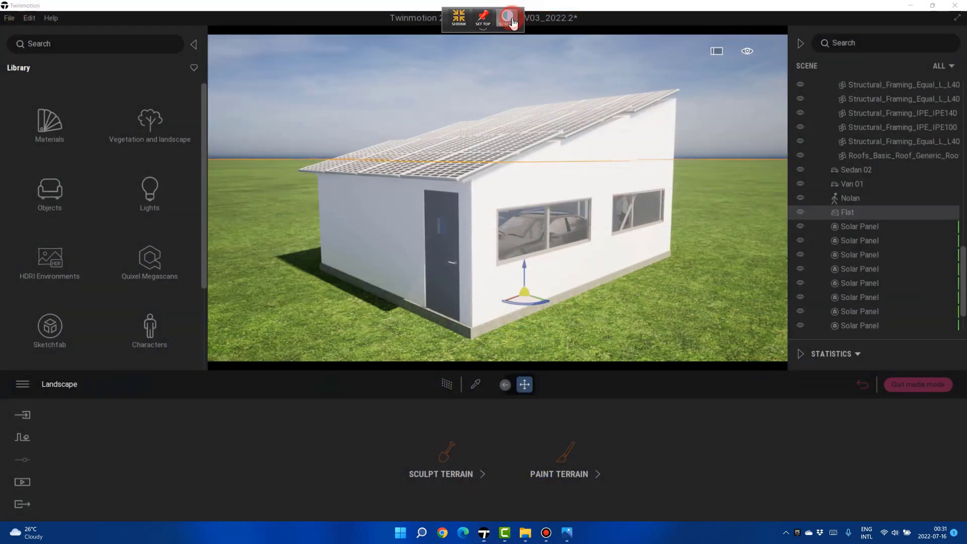
- Set the Twinmotion window's opacity to 75% in WindowTop so the aligned photo shows through
left_click(506, 17)
mouse_move(479, 43)
left_mouse_down()
mouse_move(468, 43)
mouse_move(498, 44)
mouse_move(412, 42)
mouse_move(484, 44)
mouse_move(476, 39)
left_mouse_up()
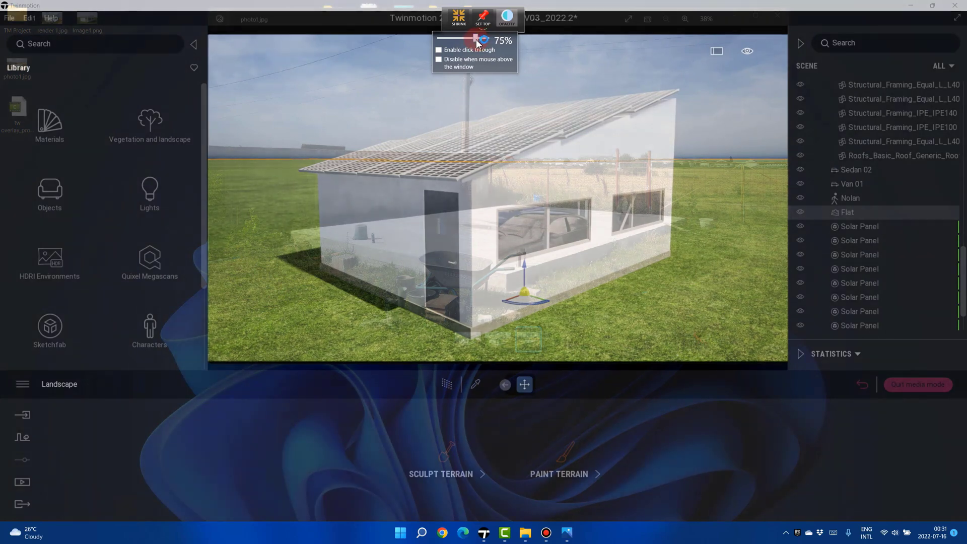
left_click(528, 249)
left_click(486, 252)
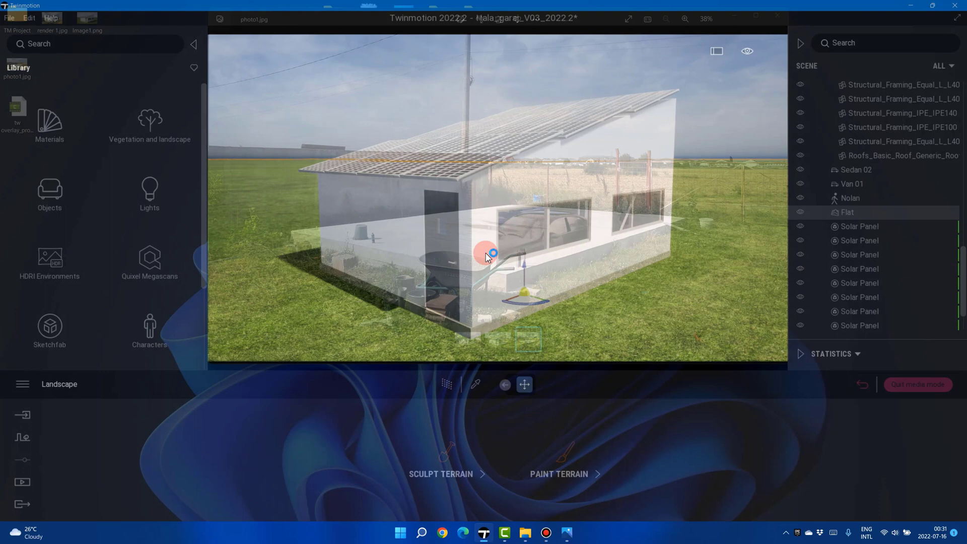
- Adjust the Twinmotion camera so the garage's base roughly matches the concrete slab in the photo
left_click(549, 300)
left_click_drag(549, 300, 526, 310)
left_click(480, 243)
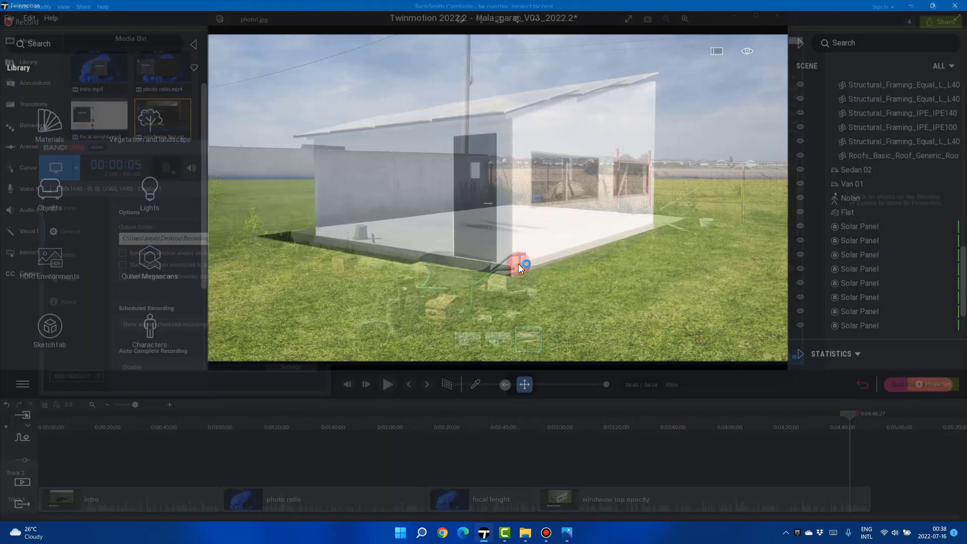
left_click(496, 255)
mouse_move(522, 239)
right_mouse_down()
mouse_move(519, 230)
mouse_move(525, 260)
mouse_move(525, 246)
right_mouse_up()
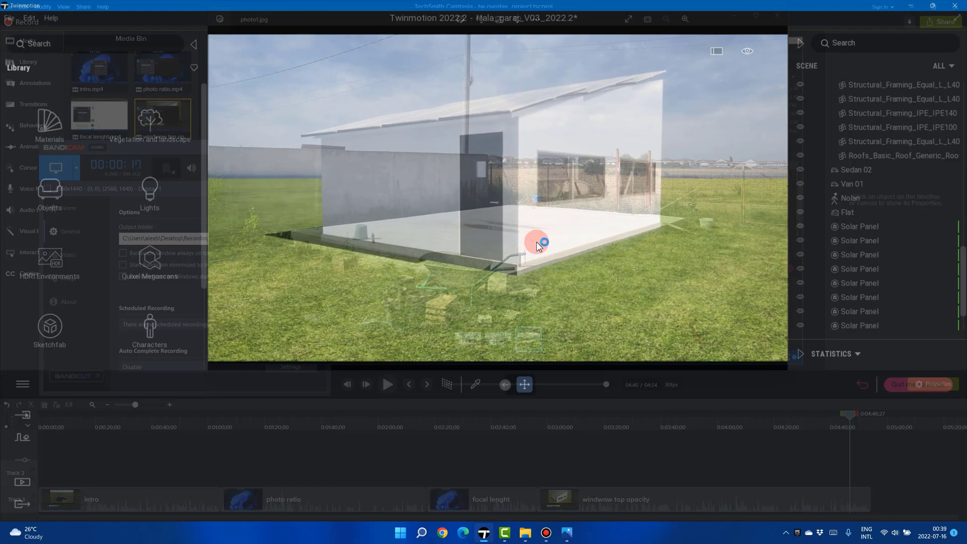
scroll(534, 240, "up", 3)
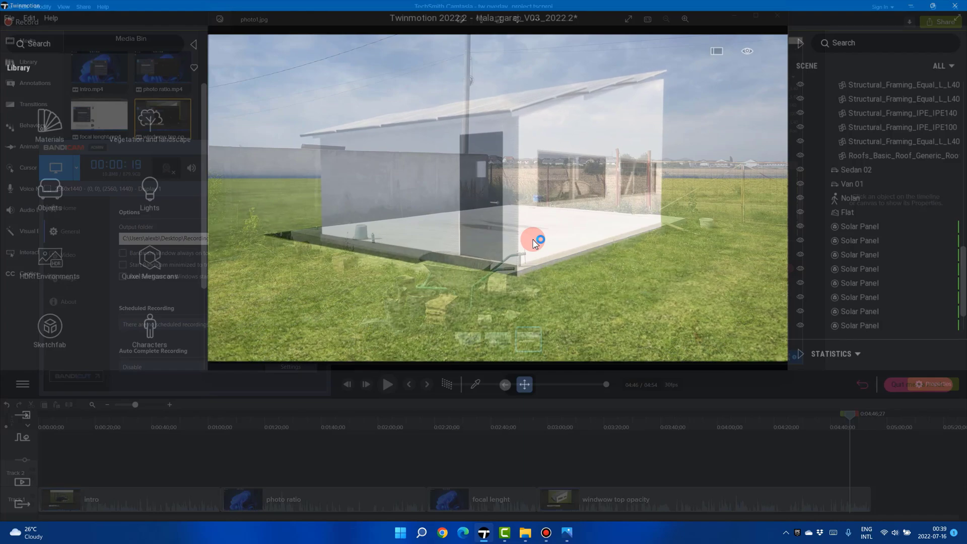
mouse_move(533, 240)
middle_mouse_down()
mouse_move(530, 230)
mouse_move(540, 228)
middle_mouse_up()
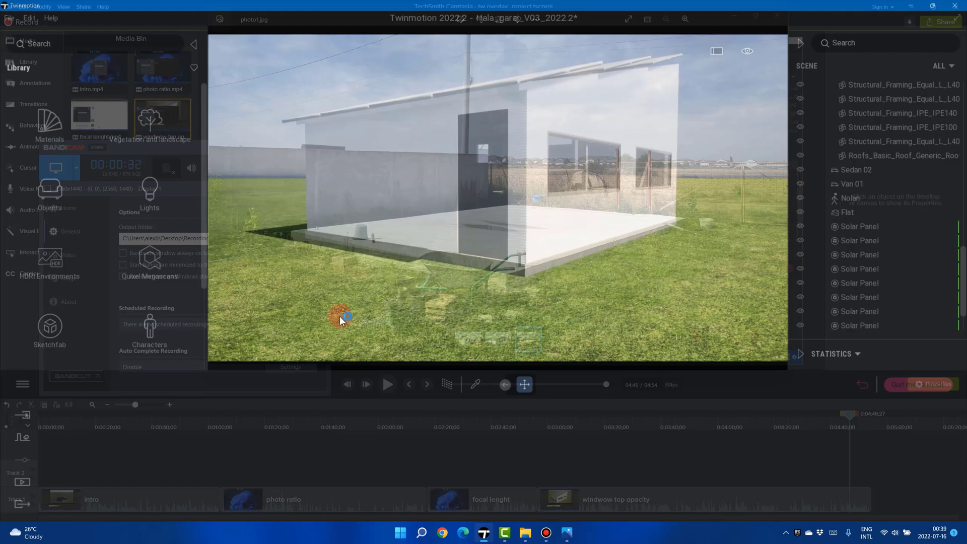
- Hide the Flat landscape and the garage's generic floor in the scene graph
left_click(630, 302)
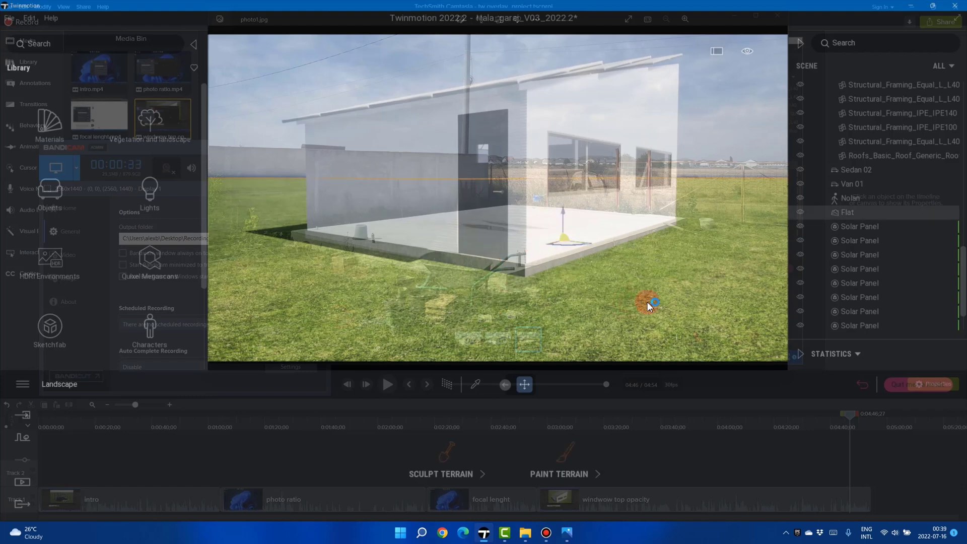
left_click(800, 213)
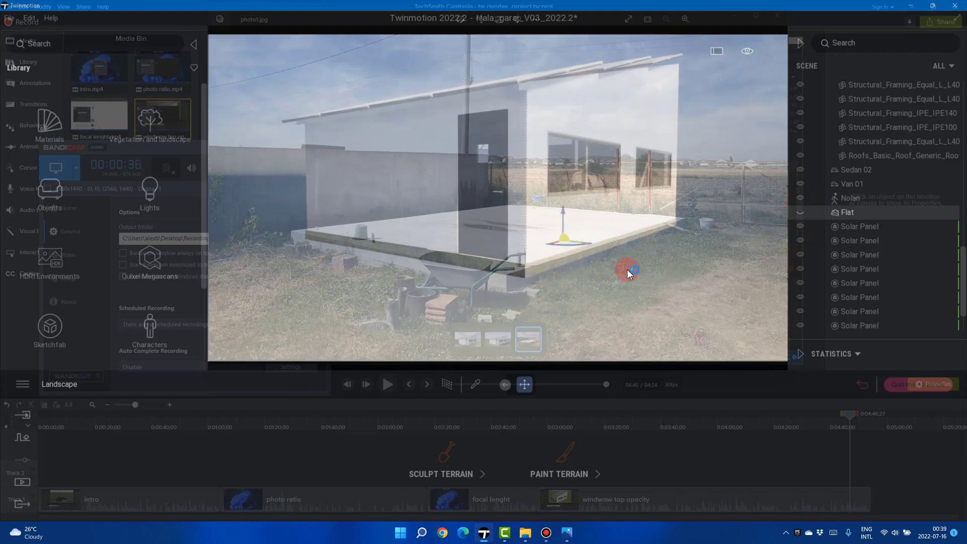
left_click(577, 263)
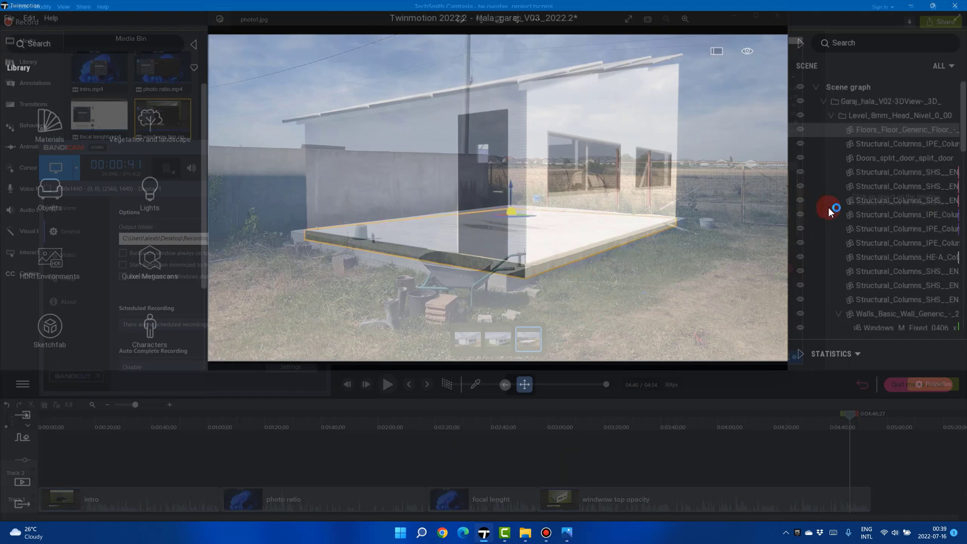
left_click(801, 130)
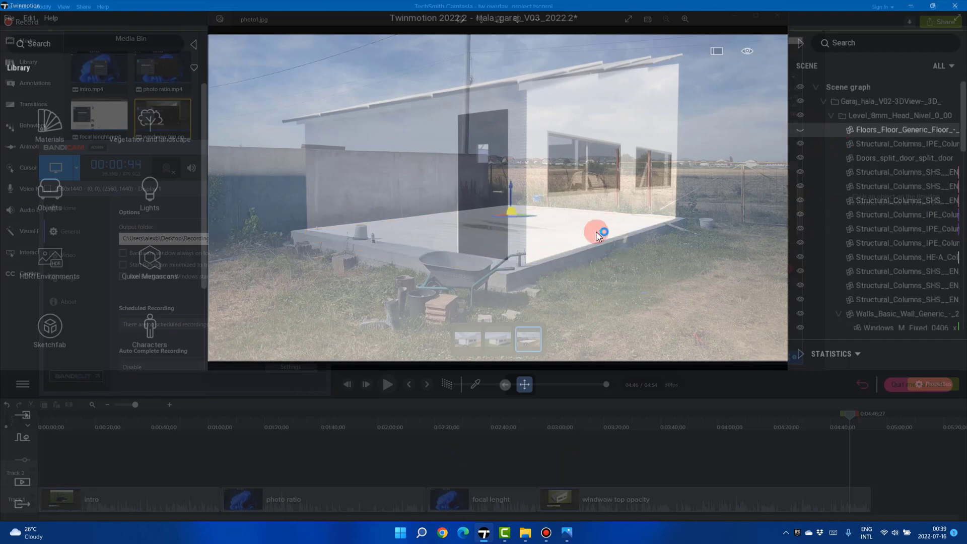
- Fine-tune the Twinmotion camera position and tilt so the garage's base edges sit on the concrete slab in the photo
mouse_move(556, 233)
middle_mouse_down()
mouse_move(548, 236)
mouse_move(561, 234)
middle_mouse_up()
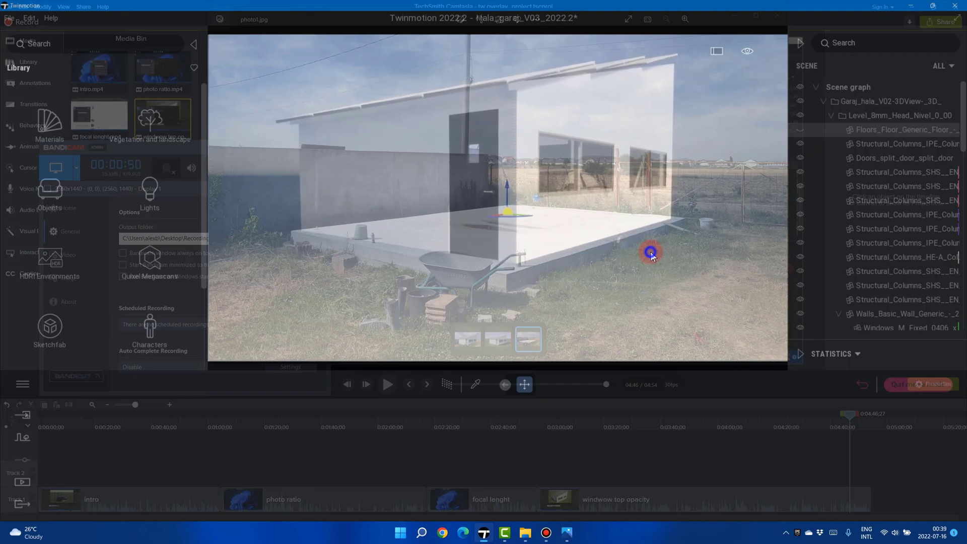
middle_click_drag(652, 254, 661, 253)
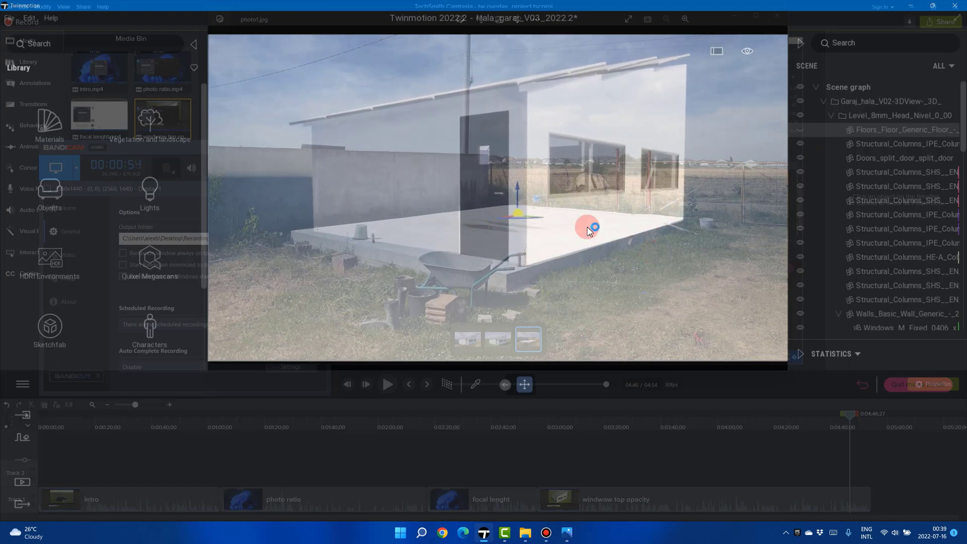
middle_click_drag(588, 227, 573, 224)
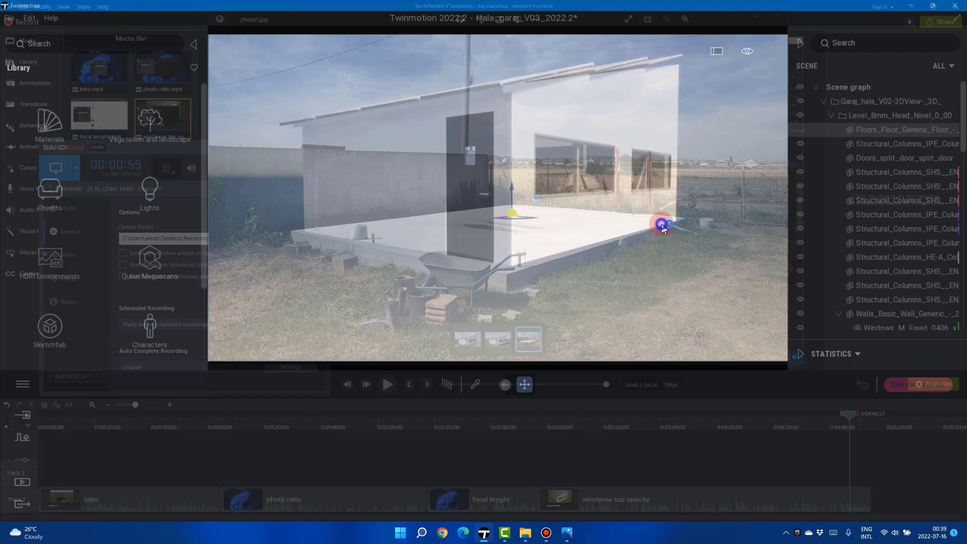
mouse_move(661, 225)
right_mouse_down()
mouse_move(646, 222)
mouse_move(665, 233)
right_mouse_up()
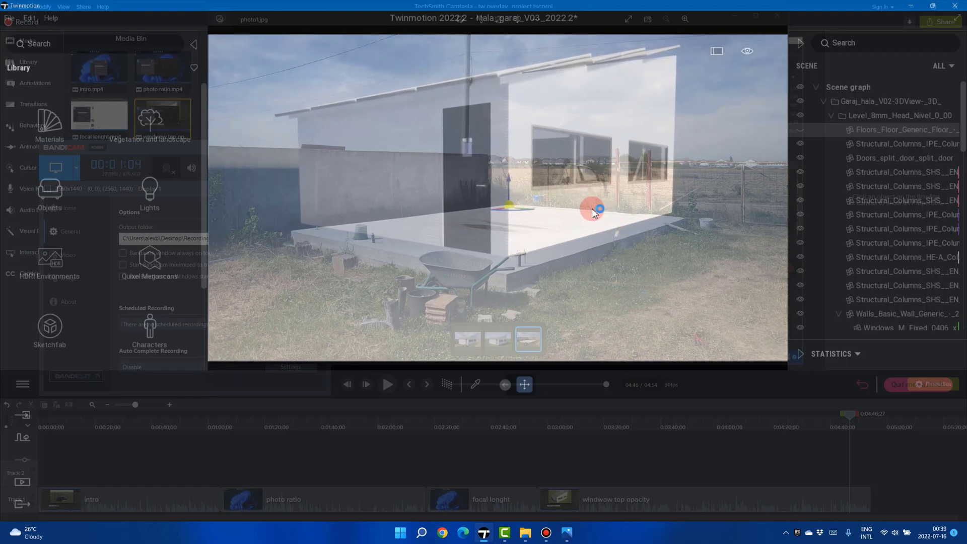
middle_click_drag(592, 210, 594, 221)
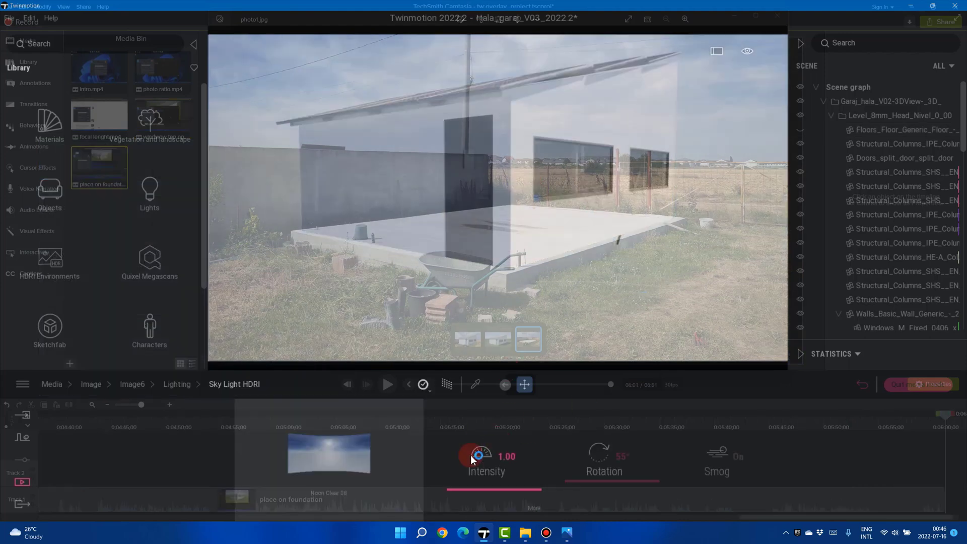
- Turn off the WindowTop opacity effect so the Twinmotion window is fully opaque again
left_click(443, 237)
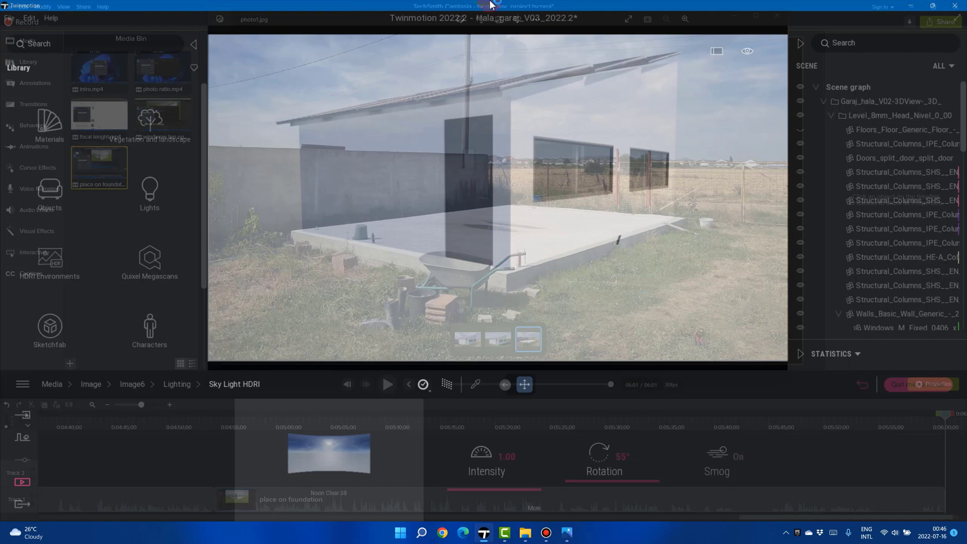
mouse_move(486, 5)
left_click(507, 21)
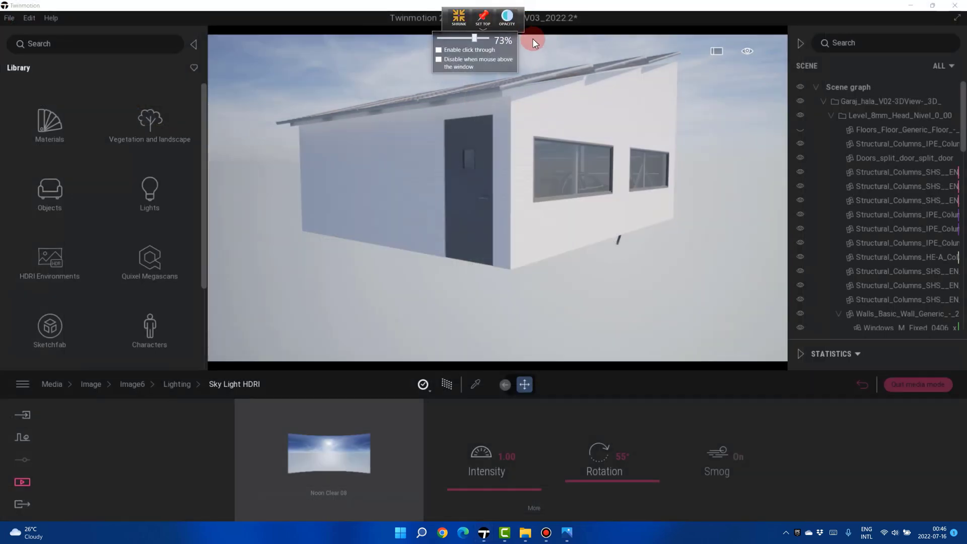
left_click(545, 45)
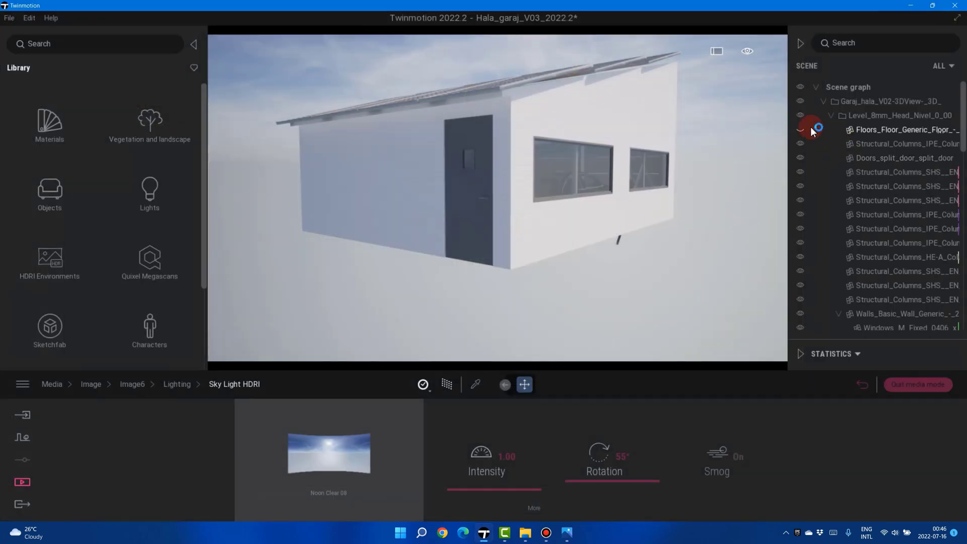
- Make the Flat landscape visible again in the scene graph
scroll(835, 201, "down", 2)
scroll(835, 198, "down", 10)
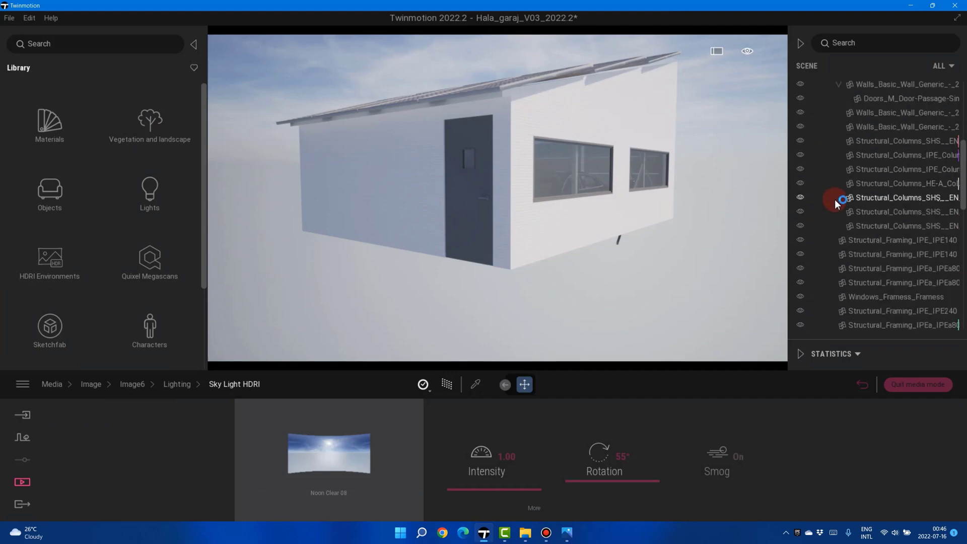
left_click(801, 207)
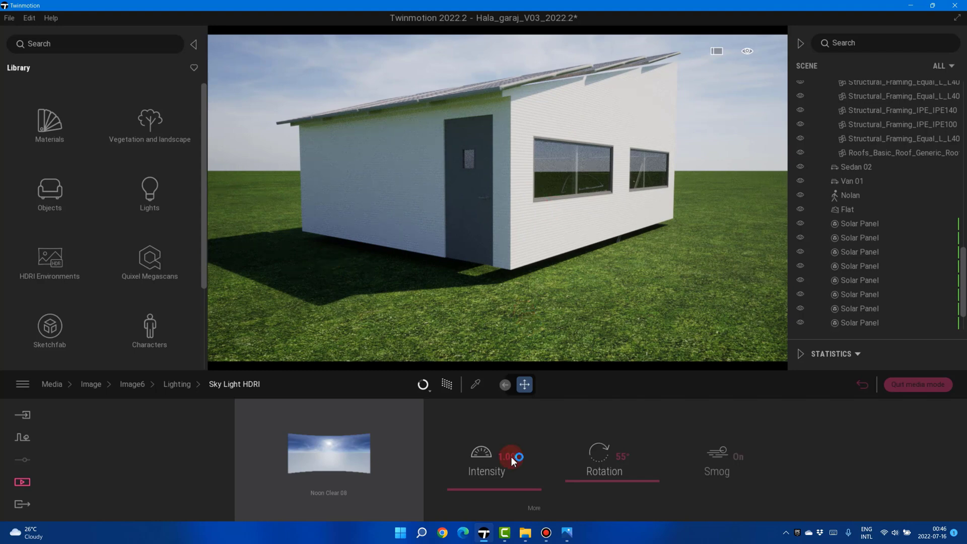
- Check the sun direction in photo1.jpg and update the saved Image6 media with the current camera view
left_click(567, 532)
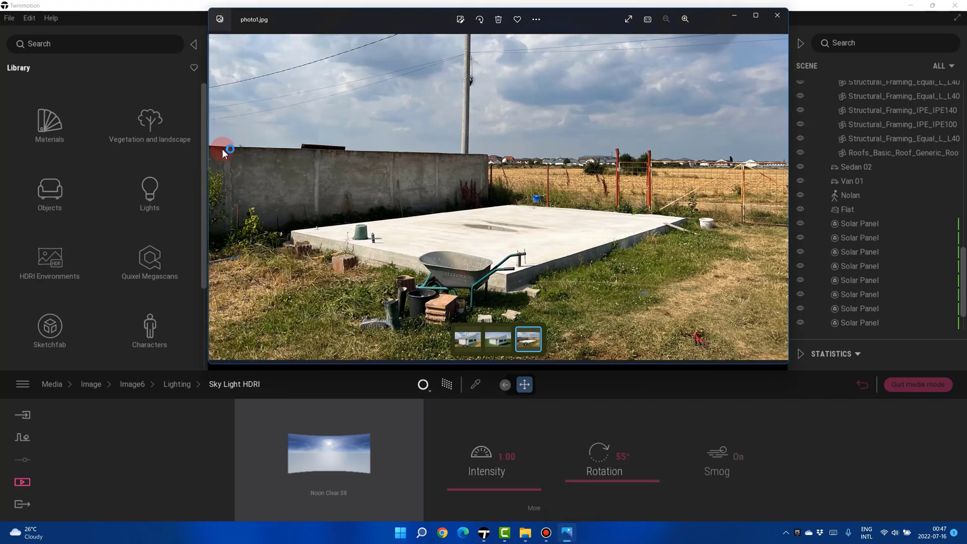
left_click(567, 532)
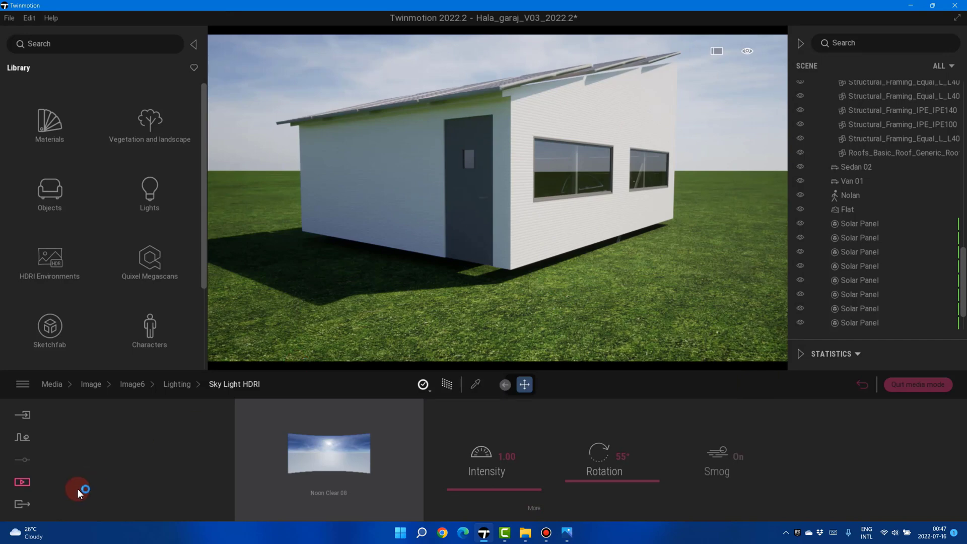
left_click(22, 484)
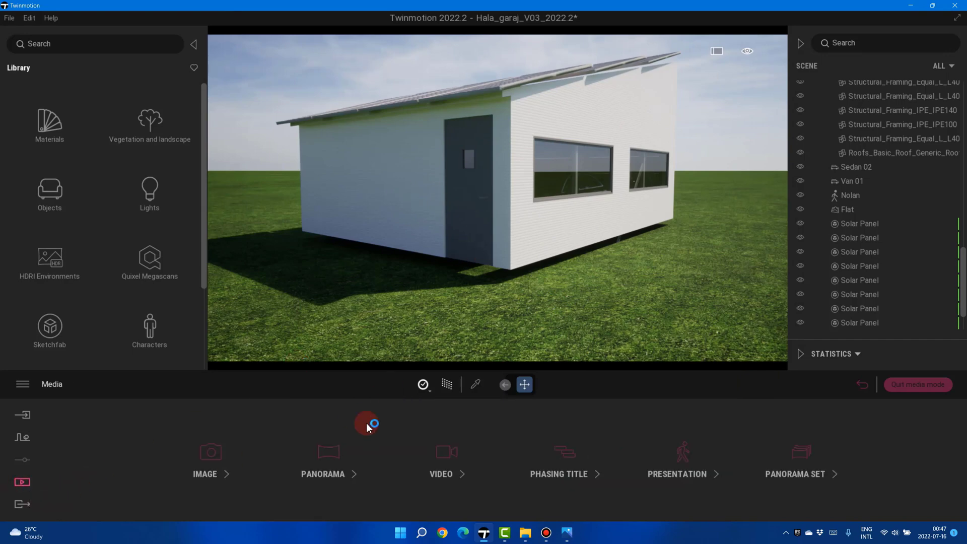
left_click(216, 461)
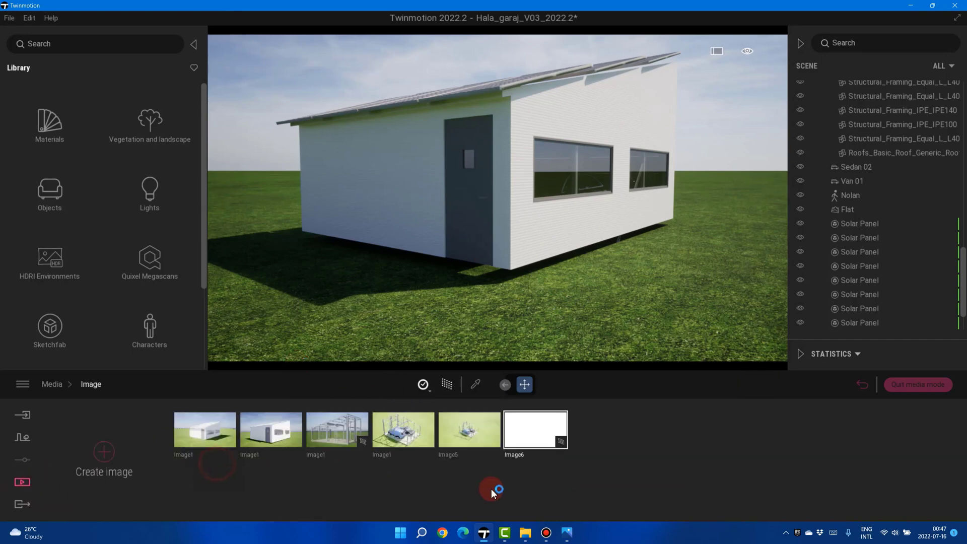
left_click(542, 405)
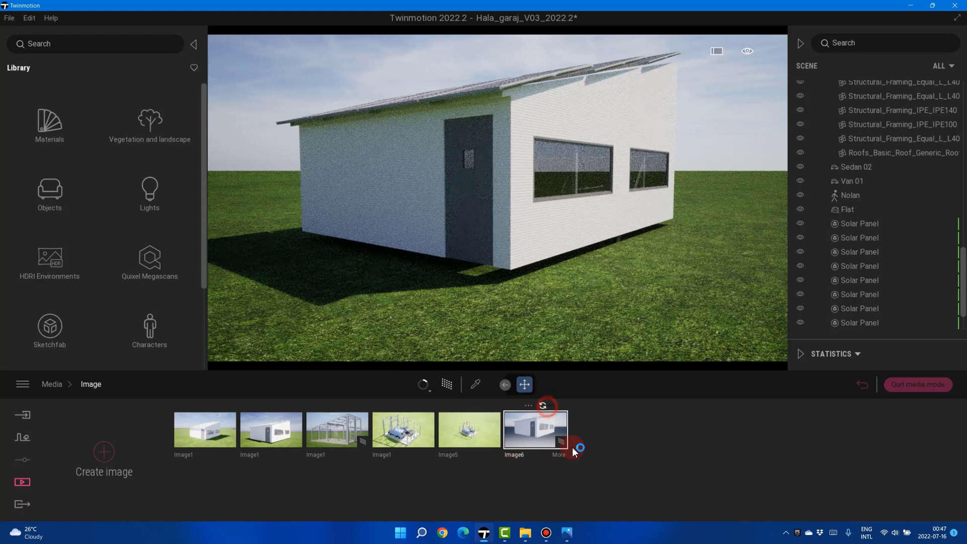
- Rotate the Noon Clear 08 Sky Light HDRI in Image6's lighting settings to match the photo's sun direction
left_click(560, 455)
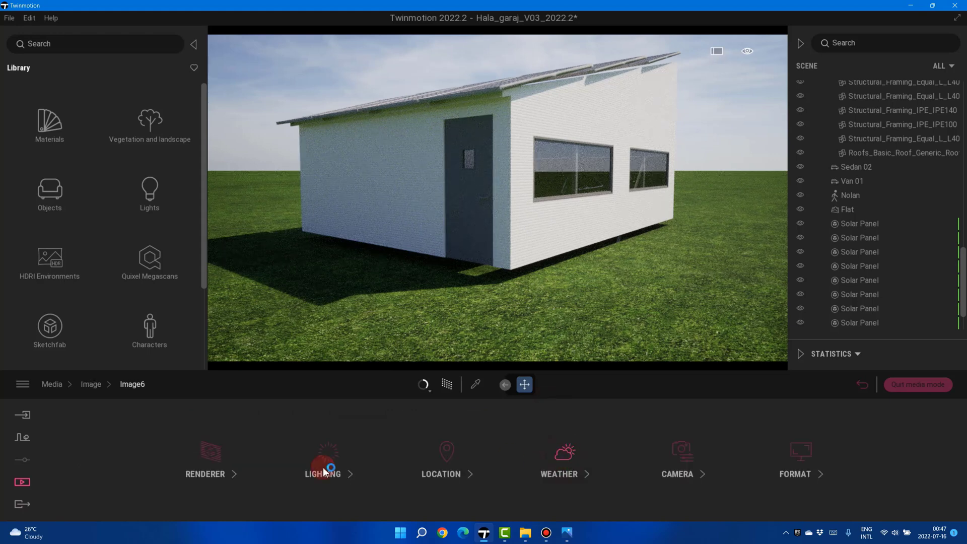
left_click(327, 472)
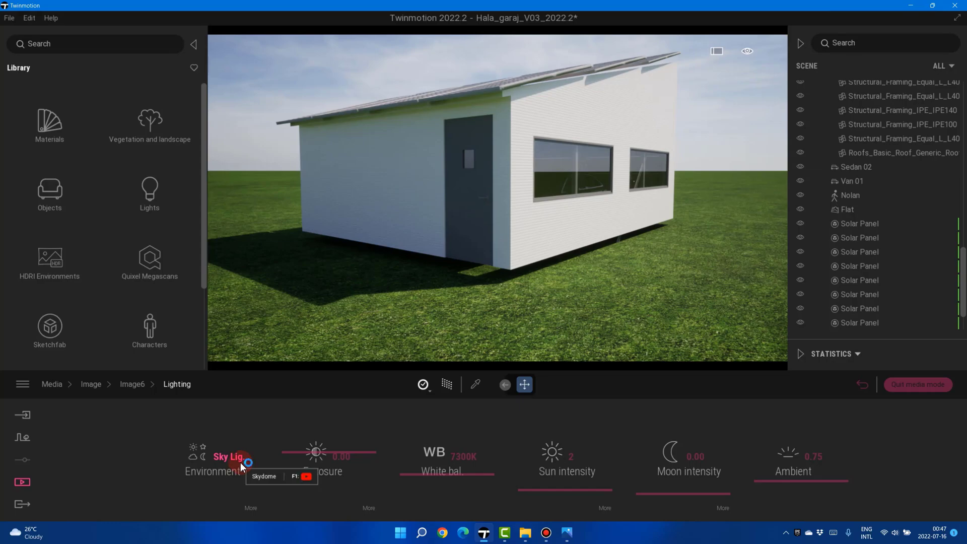
left_click(251, 508)
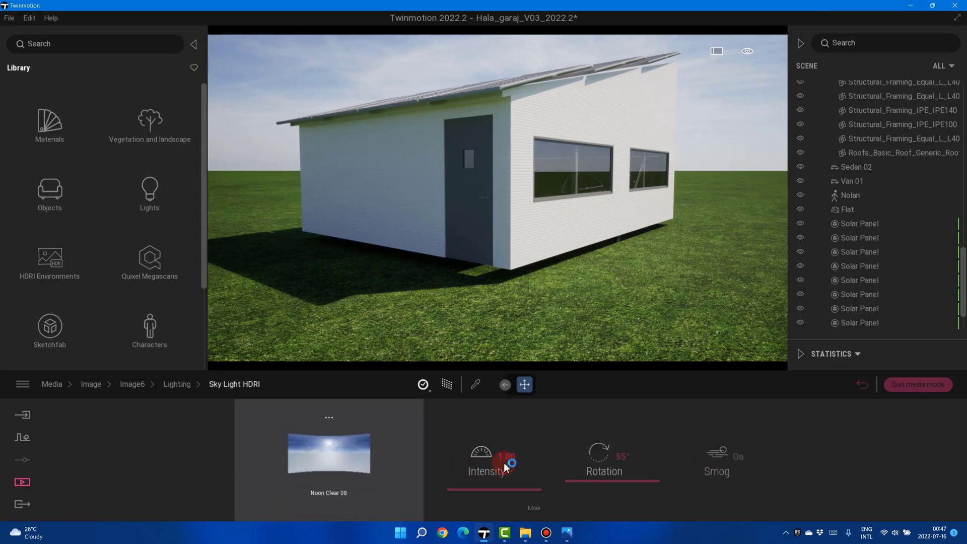
left_click_drag(581, 480, 610, 437)
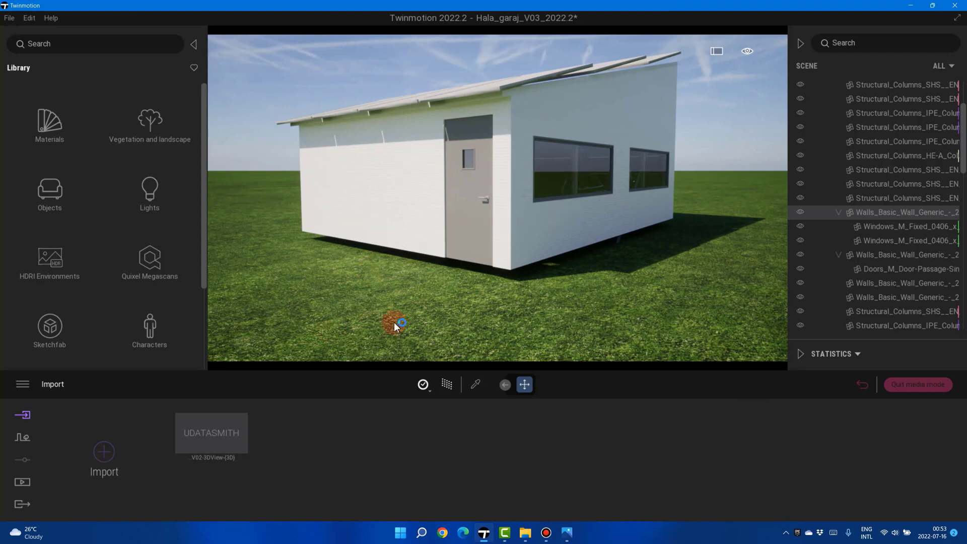
- Choose Image6 as the local image to export
left_click(28, 487)
left_click(22, 505)
left_click(157, 455)
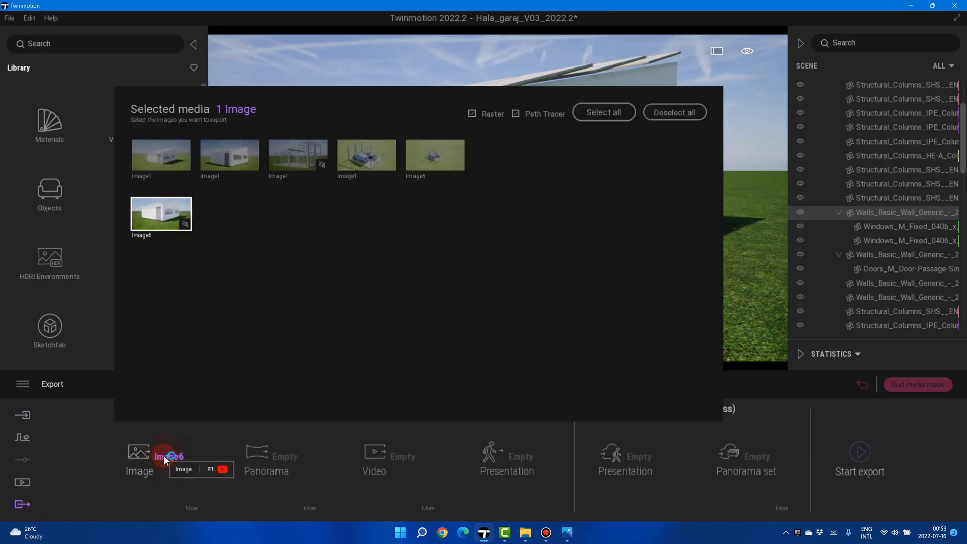
left_click(150, 214)
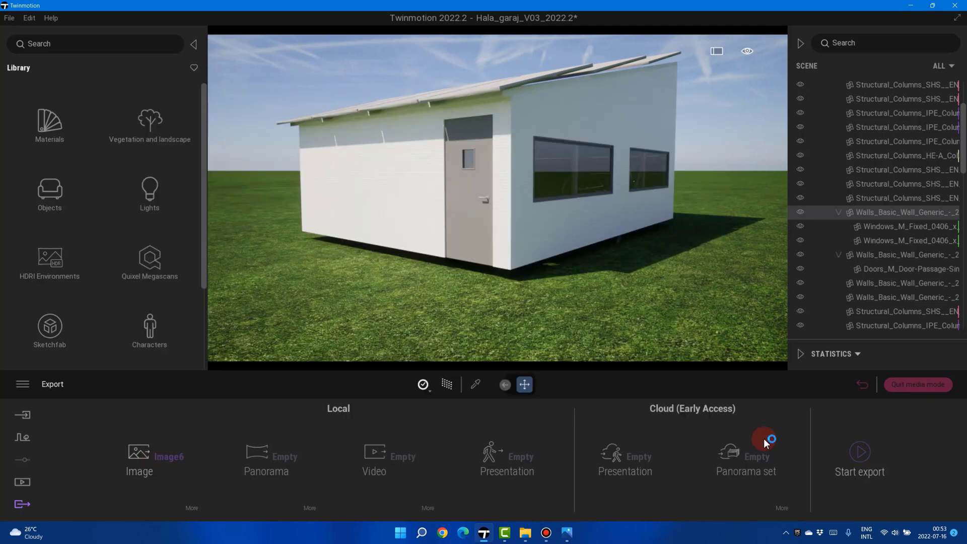
- Export Image6 to the Desktop folder and close the export dialog
left_click(853, 468)
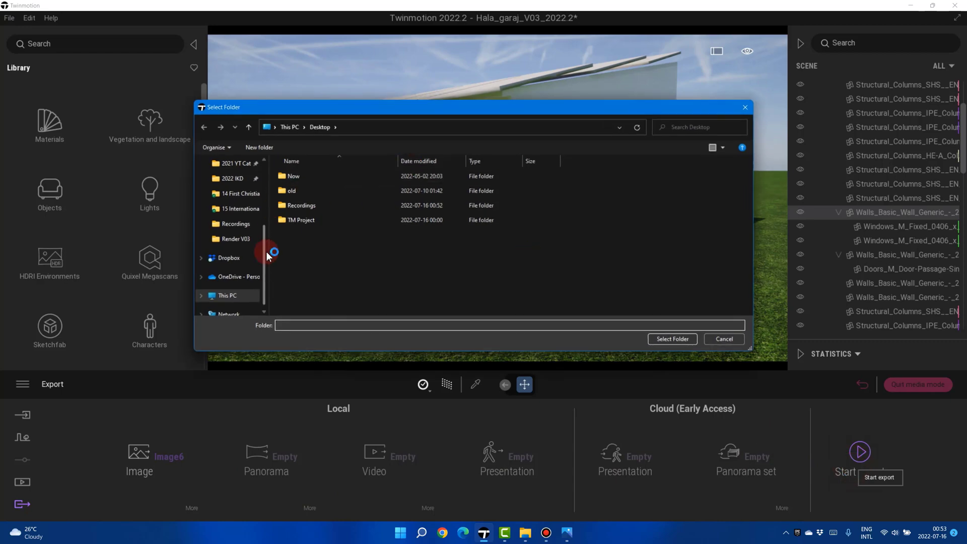
left_click_drag(264, 252, 267, 181)
left_click(234, 185)
left_click(677, 338)
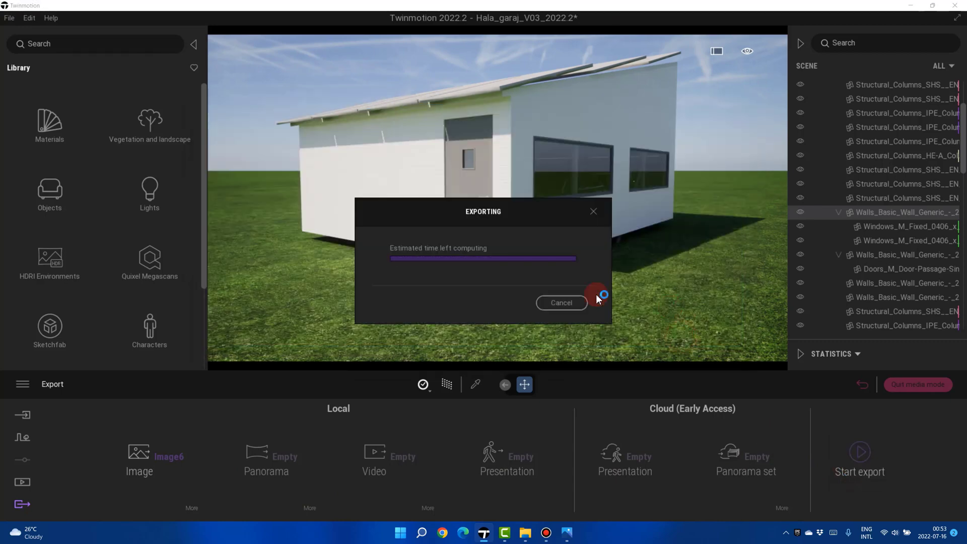
left_click(560, 304)
left_click(545, 344)
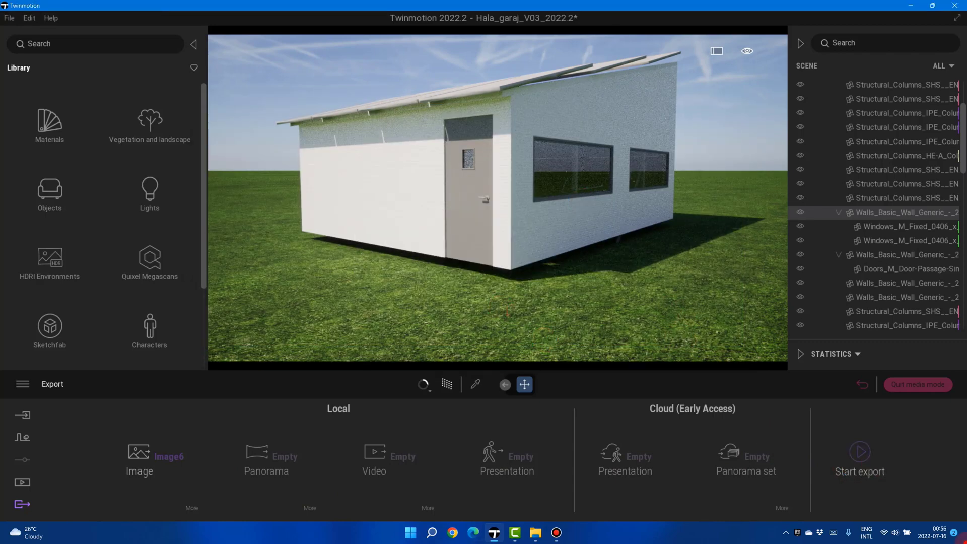
- Open photo1.jpg from the desktop in a maximized viewer and compare it with the exported Image6.png render
left_click(963, 542)
double_click(22, 74)
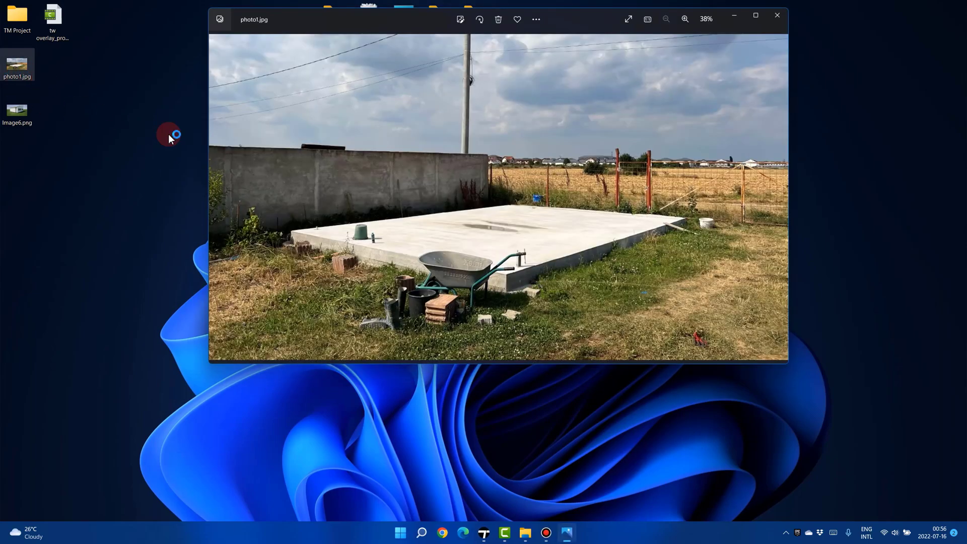
left_click(756, 16)
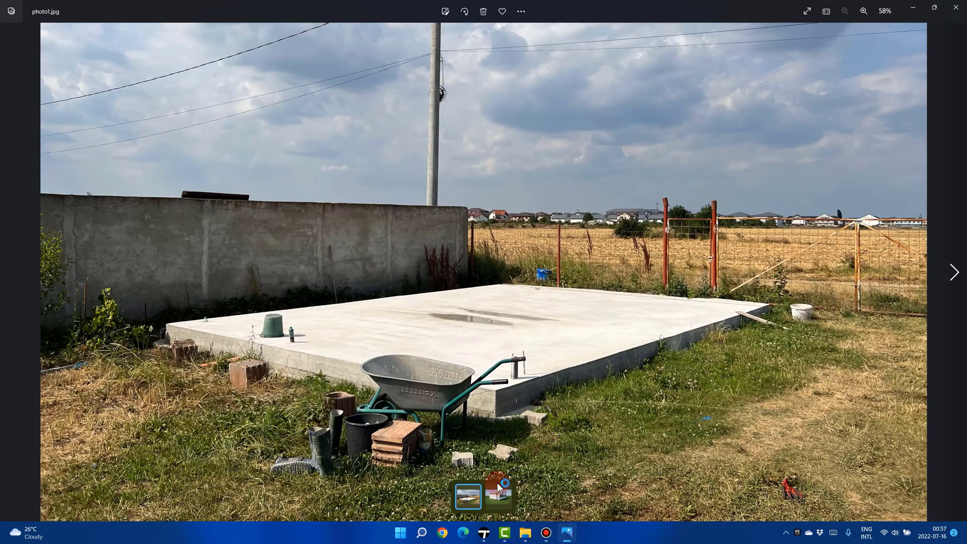
left_click(509, 493)
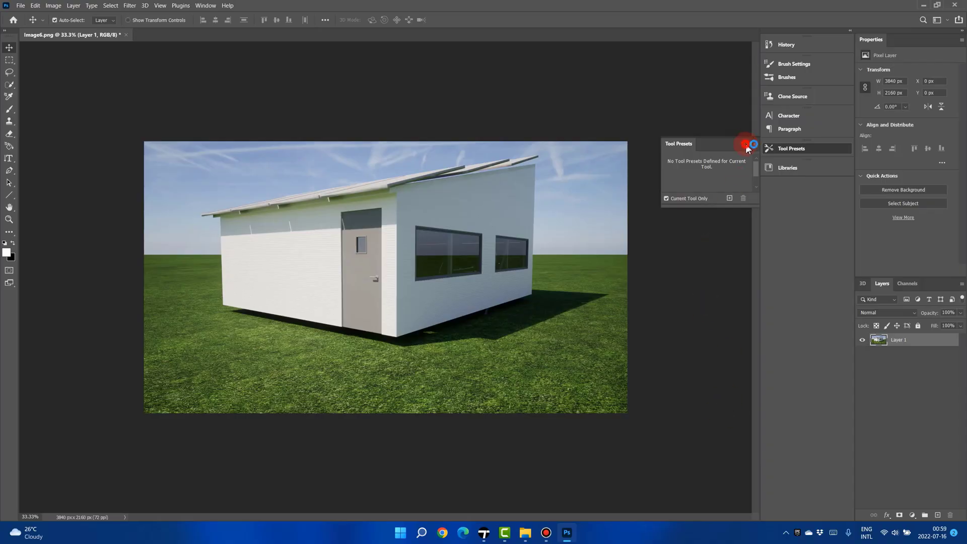
- Place photo1.jpg from the desktop into the Image6.png document in Photoshop and commit the placement
left_click(746, 146)
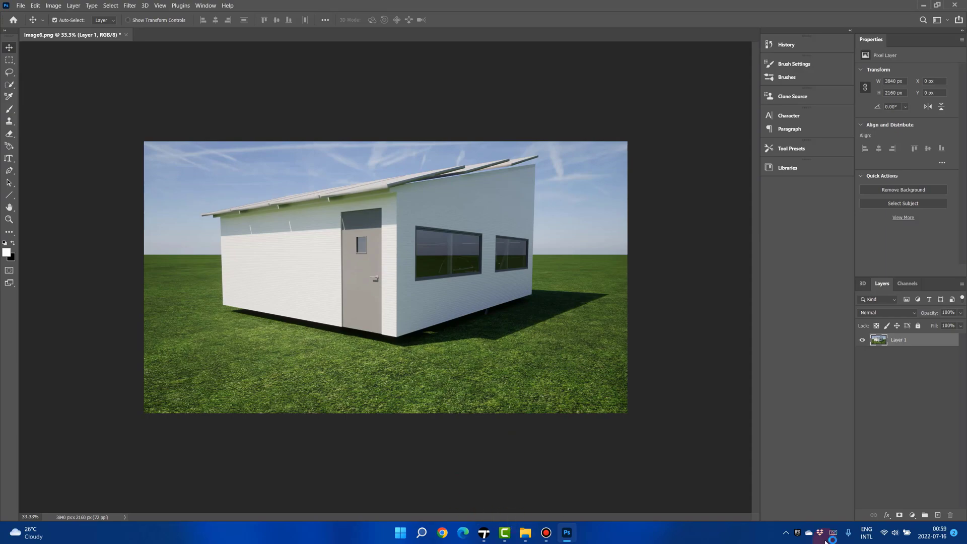
key("super+d")
left_click_drag(18, 65, 240, 255)
key("alt+Tab")
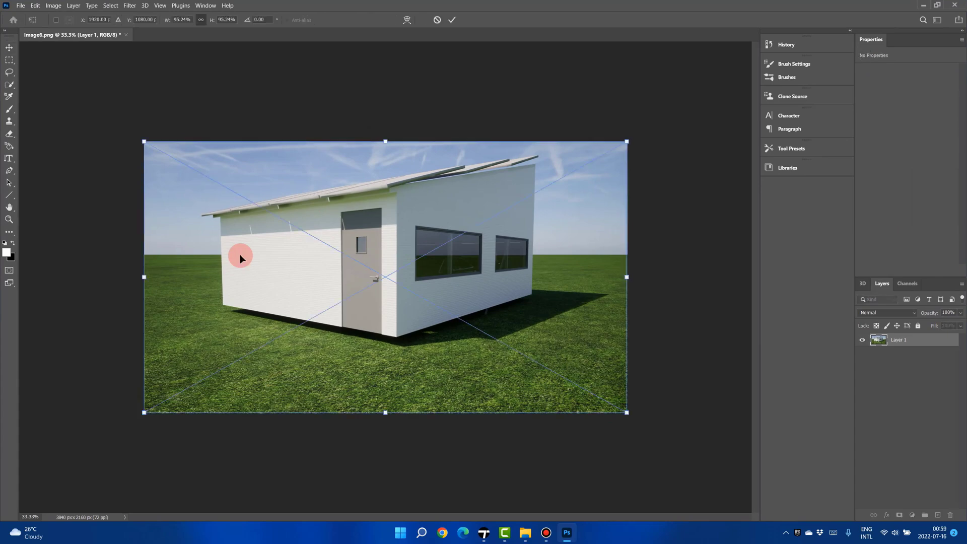
left_click(452, 20)
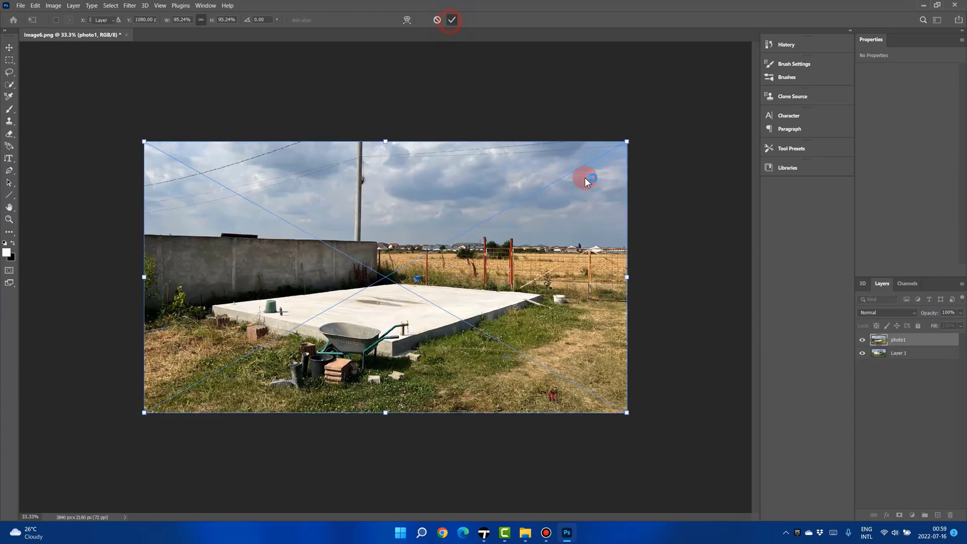
left_click(915, 412)
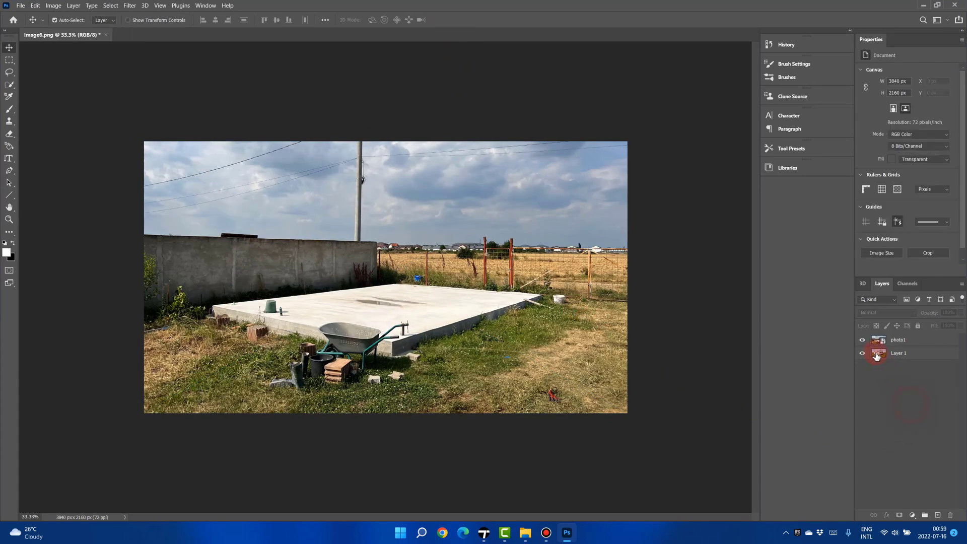
- Move the photo1 layer beneath Layer 1 and hide it
left_click_drag(905, 341, 909, 359)
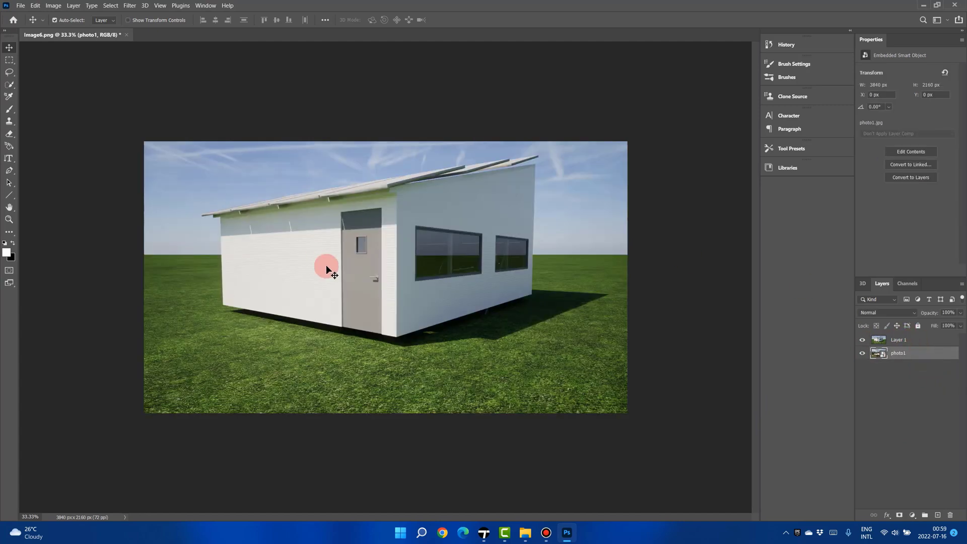
left_click(938, 390)
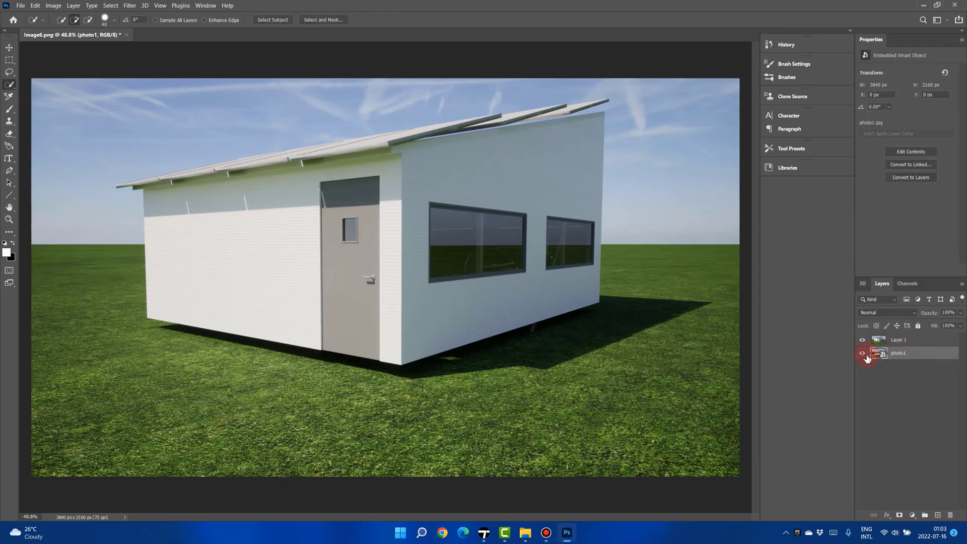
left_click(862, 353)
- Select the garage's walls and the near end of its roof edge on Layer 1 with the Quick Selection tool
left_click(177, 266)
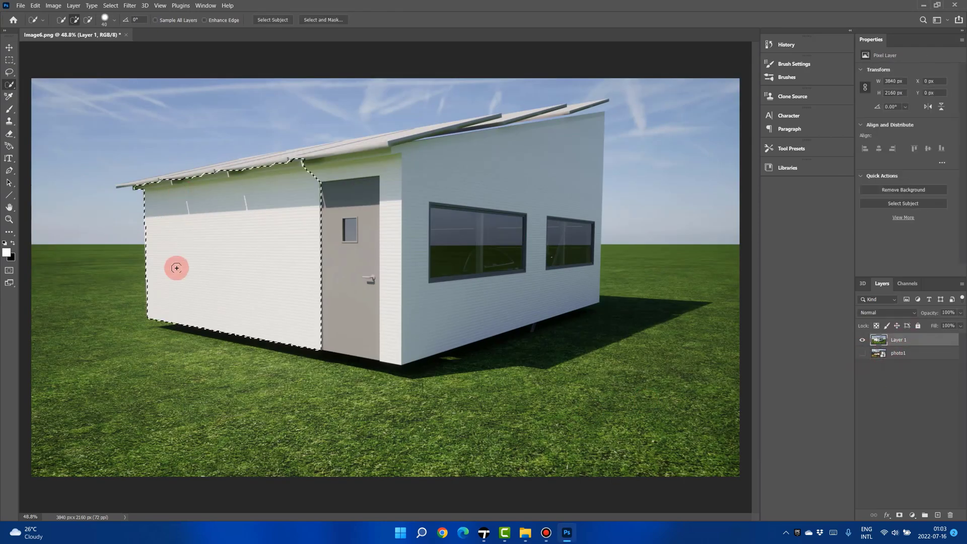
left_click(537, 134)
left_click_drag(537, 135, 565, 253)
scroll(114, 173, "up", 5, "alt")
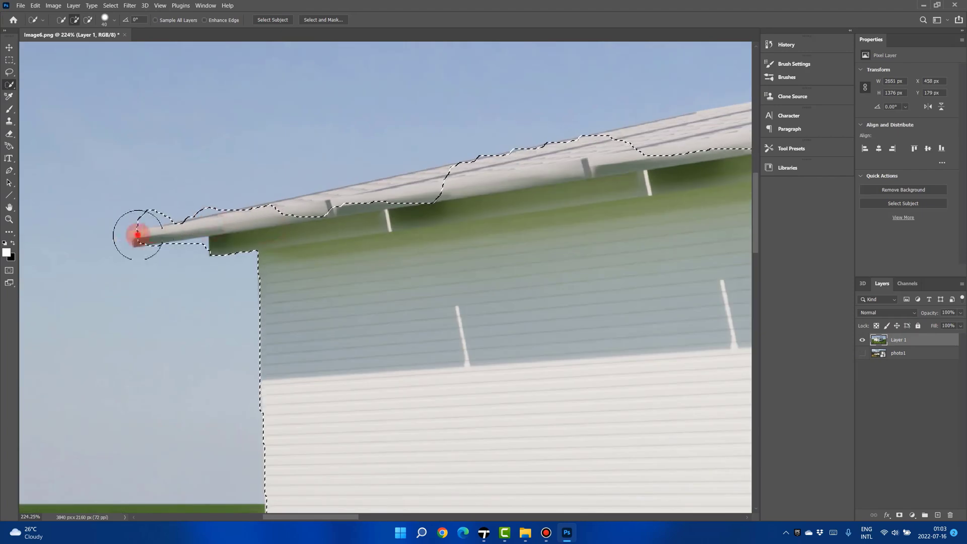
mouse_move(136, 228)
left_mouse_down()
mouse_move(148, 210)
mouse_move(123, 209)
mouse_move(186, 198)
mouse_move(384, 198)
left_mouse_up()
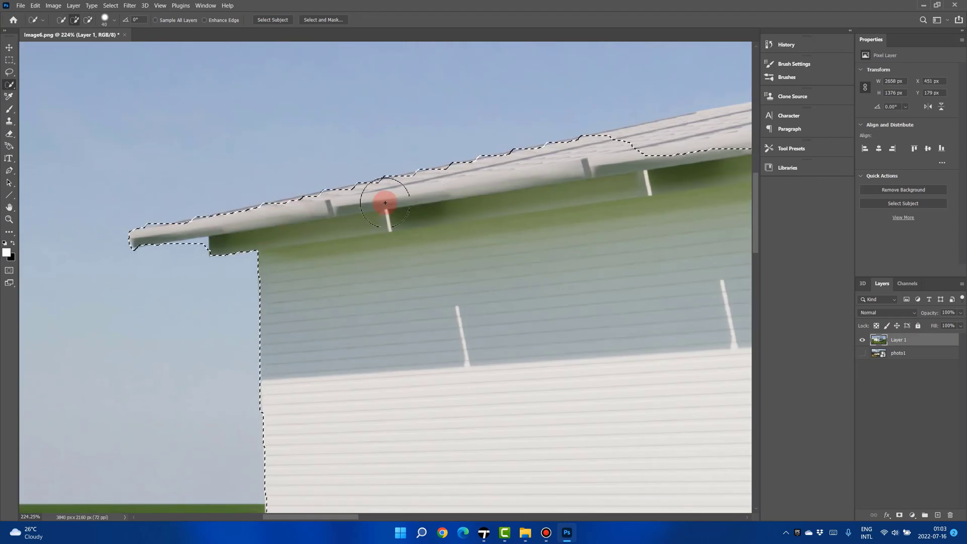
- Extend the garage selection along the roof panels to their far tip and subtract the sky gap beneath them
scroll(337, 226, "down", 4, "alt")
left_click_drag(336, 226, 539, 168)
scroll(612, 161, "down", 1, "alt")
mouse_move(614, 158)
left_mouse_down()
mouse_move(365, 139)
mouse_move(578, 105)
mouse_move(646, 74)
mouse_move(709, 186)
left_mouse_up()
scroll(683, 68, "up", 5, "alt")
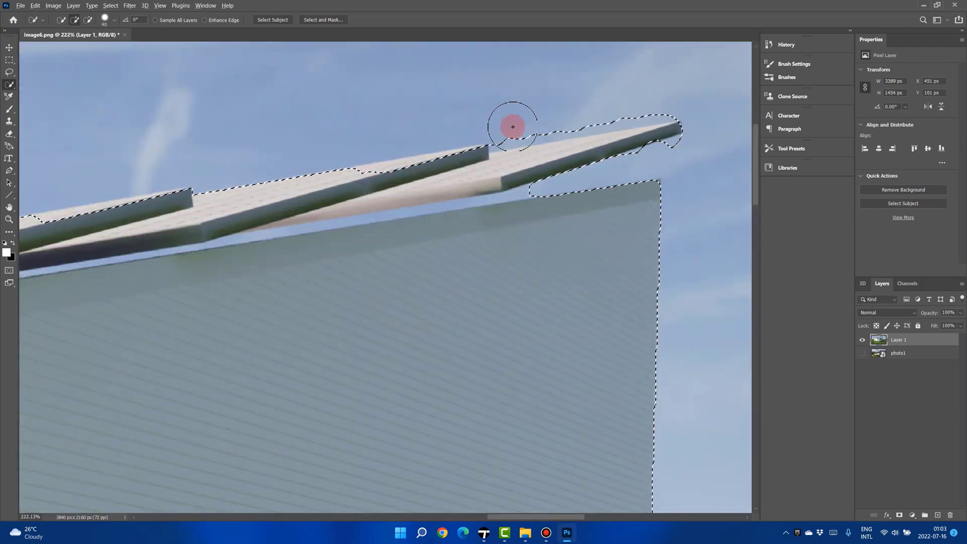
left_click(413, 171)
right_click_drag(525, 193, 513, 194, "alt")
left_click_drag(525, 193, 253, 242, "alt")
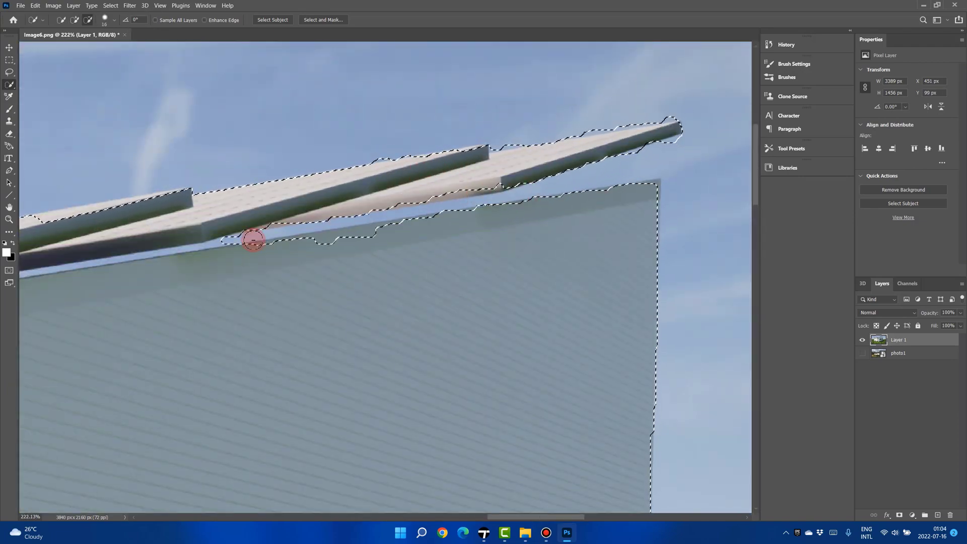
- Copy the selected garage to its own layer and show it over photo1 with Layer 1 hidden
scroll(272, 218, "down", 8, "alt")
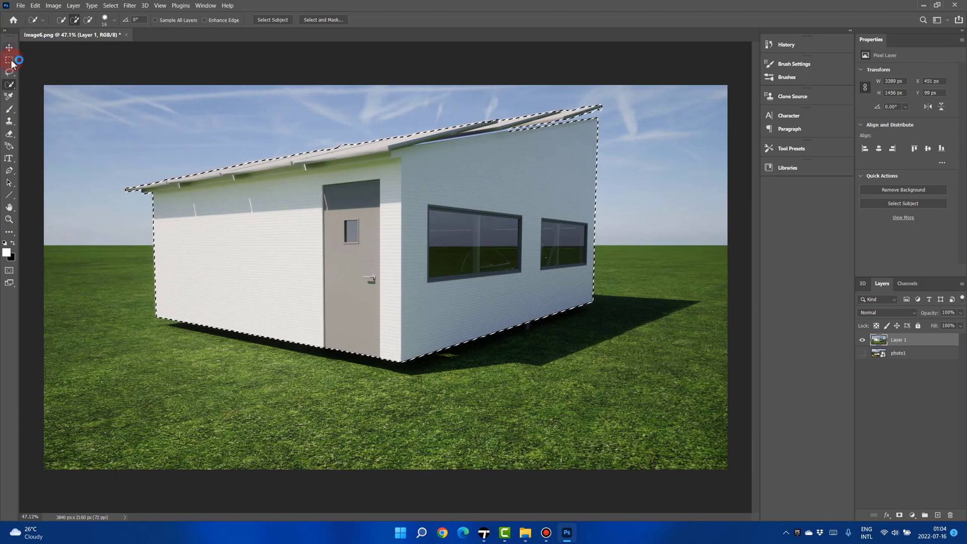
left_click(10, 61)
right_click(342, 242)
left_click(380, 307)
left_click(876, 388)
left_click(863, 365)
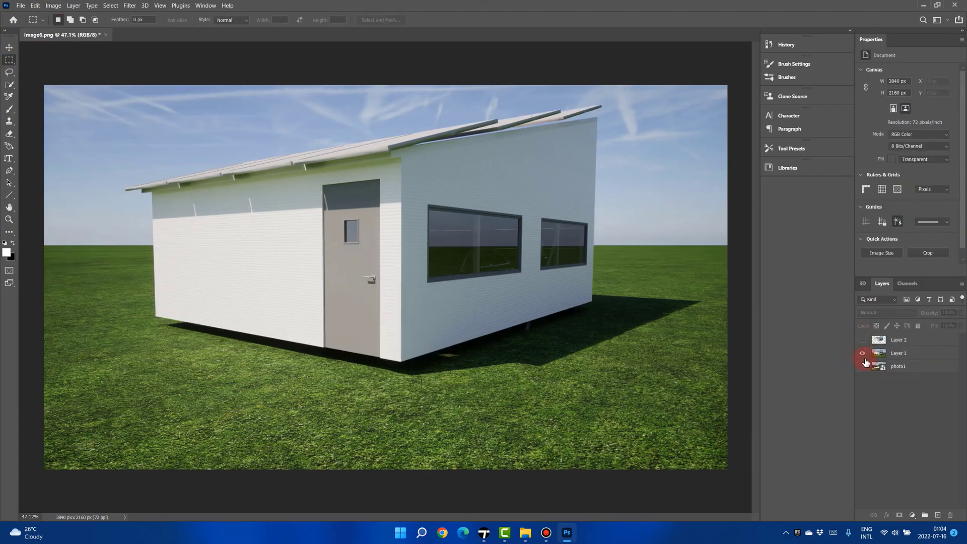
left_click(862, 352)
left_click(906, 340)
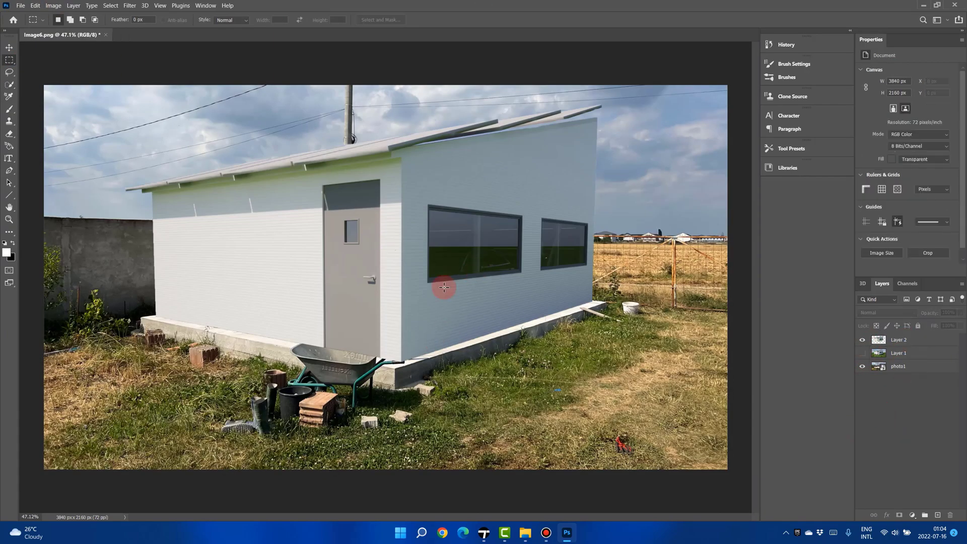
- Show Layer 1 and roughly quick-select the garage's cast shadow on the grass, clearing the first selection attempt
left_click(862, 353)
left_click(9, 85)
left_click(443, 359)
left_click(899, 353)
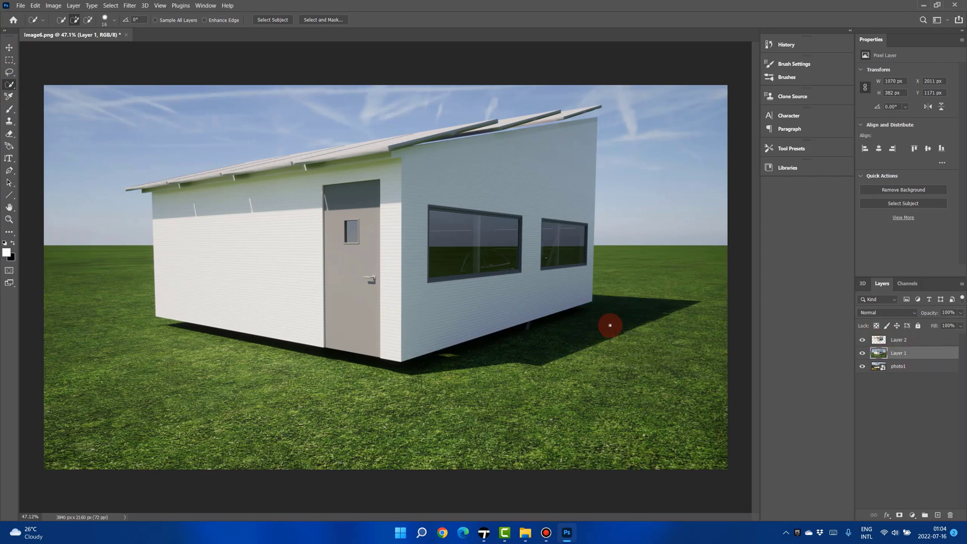
left_click_drag(611, 324, 657, 347)
left_click(902, 368)
key("ctrl+d")
left_click_drag(644, 311, 605, 317)
left_click(899, 352)
left_click_drag(506, 342, 598, 324)
left_click_drag(548, 350, 596, 306)
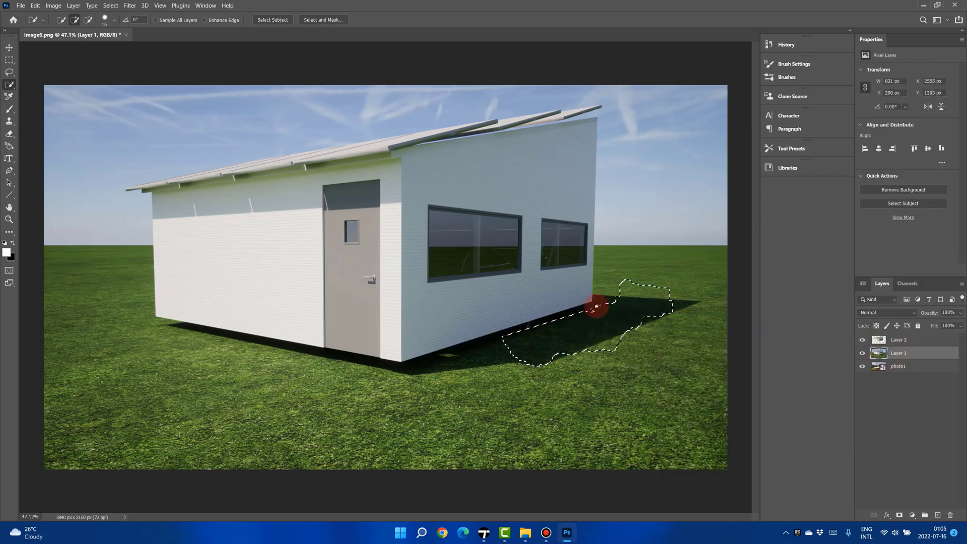
- Isolate Layer 1 and refine the selection to the full outline of the cast shadow along the garage's side wall
scroll(595, 325, "up", 9, "alt")
left_click(946, 431)
left_click(862, 353, "alt")
left_click(899, 353)
right_click(522, 176)
left_click(504, 332)
scroll(373, 363, "down", 9, "alt")
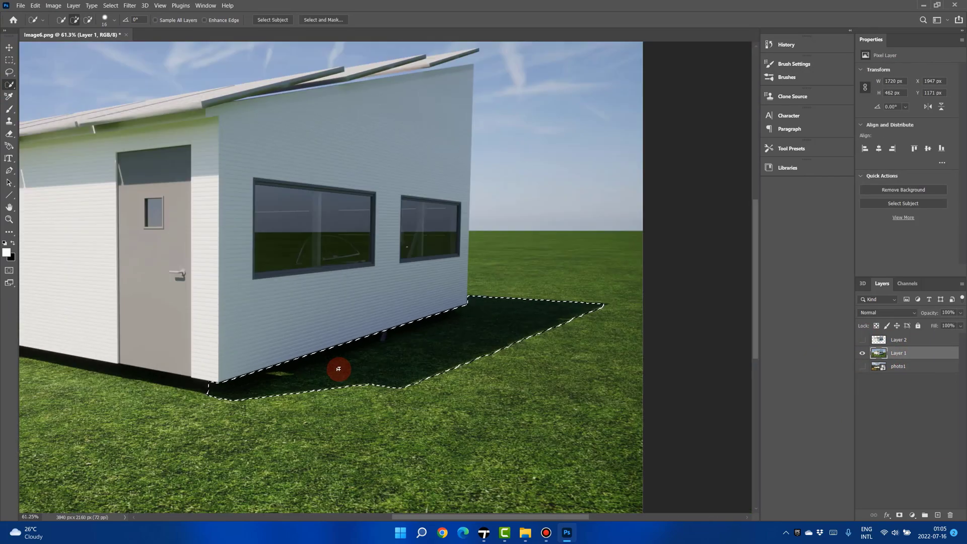
- Copy the selected shadow to its own layer and show it with Layer 2 and photo1 while Layer 1 stays hidden
right_click(557, 328)
left_click(598, 391)
left_click(902, 413)
left_click(862, 367)
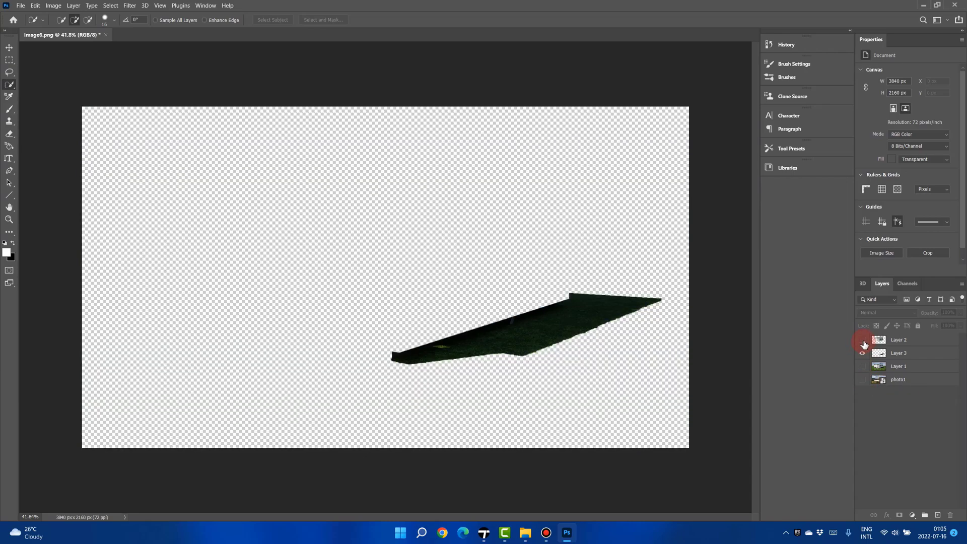
left_click(863, 341)
left_click(862, 379)
- Lower the opacity of the shadow on Layer 3 to blend it with the photo's ground
left_click(904, 355)
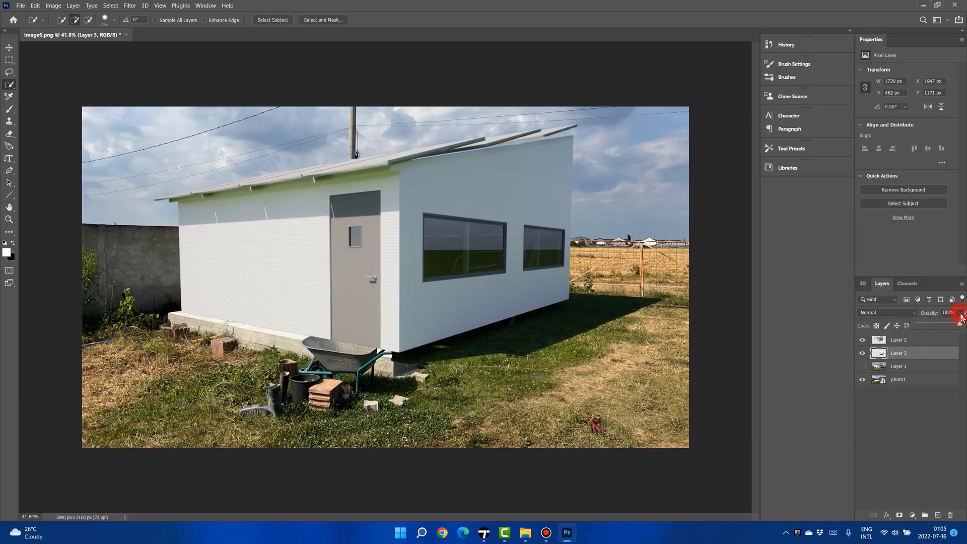
left_click_drag(960, 324, 921, 325)
left_click(915, 419)
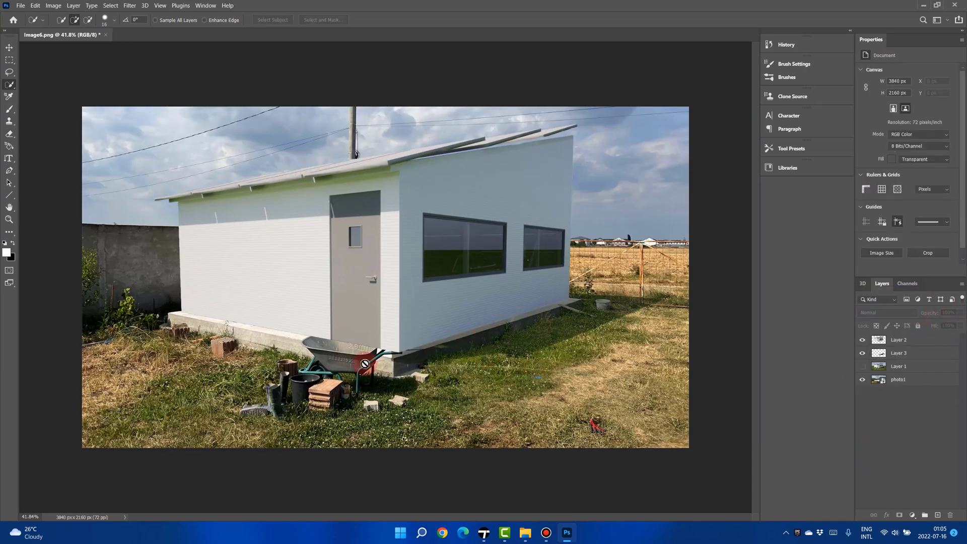
- Hide Layer 2 and Layer 3 and quick-select the wheelbarrow's tray and handles on the photo1 layer
left_click(898, 355)
left_click(898, 341)
scroll(360, 333, "up", 8, "alt")
left_click(892, 381)
scroll(462, 333, "up", 9, "alt")
left_click(862, 340)
left_click(862, 353)
mouse_move(640, 264)
left_mouse_down()
mouse_move(571, 272)
mouse_move(443, 347)
mouse_move(339, 328)
mouse_move(613, 292)
left_mouse_up()
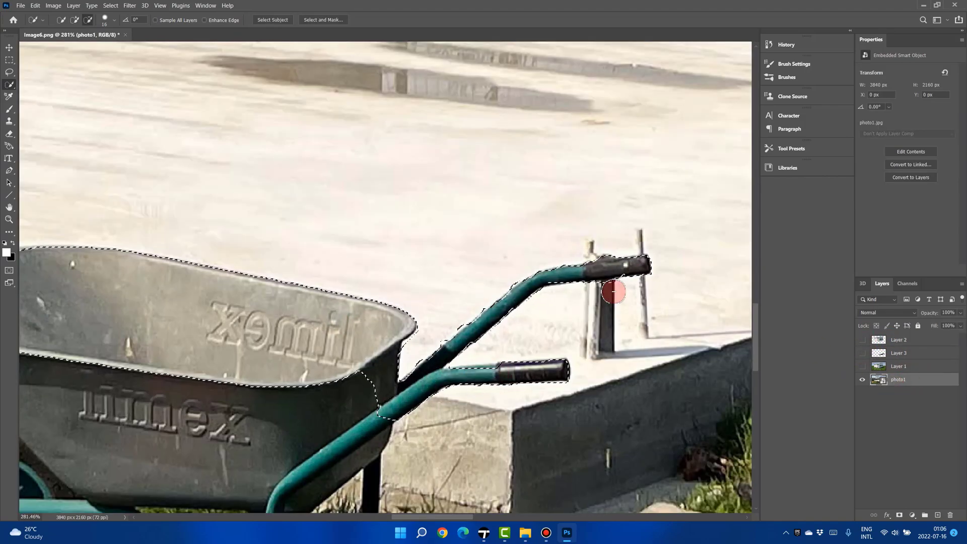
scroll(478, 266, "down", 7, "alt")
scroll(257, 267, "up", 9, "alt")
scroll(391, 269, "down", 11, "alt")
scroll(445, 269, "up", 6, "alt")
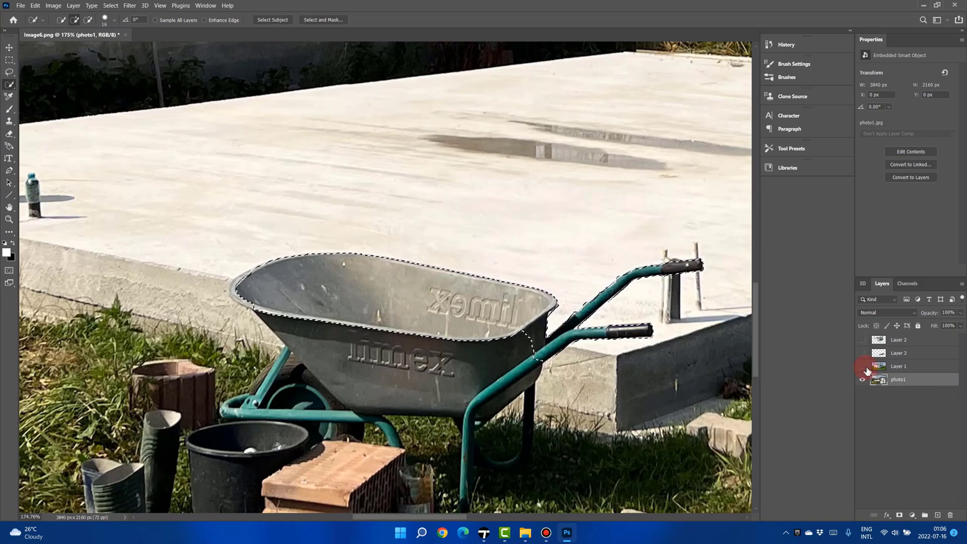
- Show Layer 3 and Layer 2 again and erase the garage from Layer 2 inside the wheelbarrow selection
left_click(862, 352)
left_click(862, 340)
scroll(705, 323, "up", 4, "alt")
scroll(353, 242, "down", 2, "alt")
left_click(9, 133)
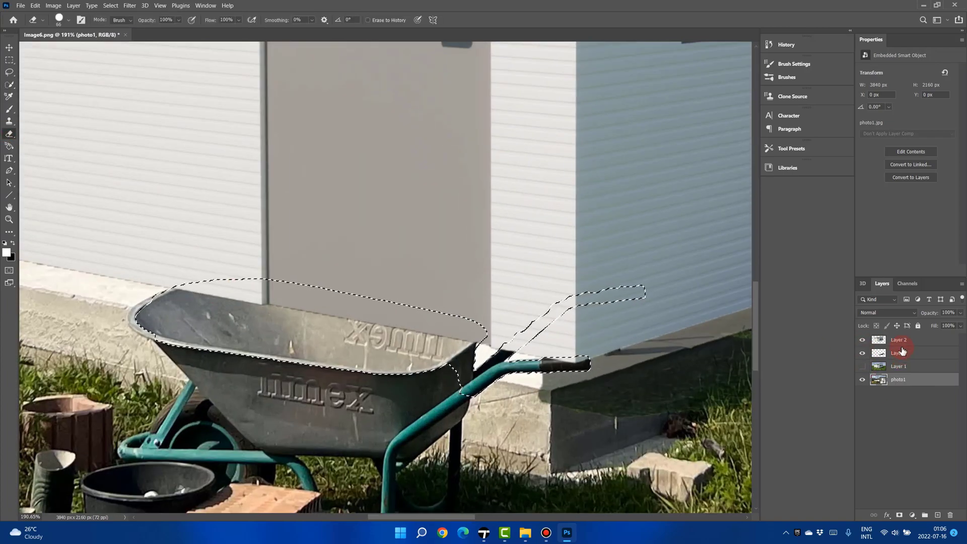
left_click(902, 351)
left_click(900, 340)
mouse_move(428, 320)
left_mouse_down()
mouse_move(231, 292)
mouse_move(486, 341)
mouse_move(621, 291)
left_mouse_up()
key("ctrl+0")
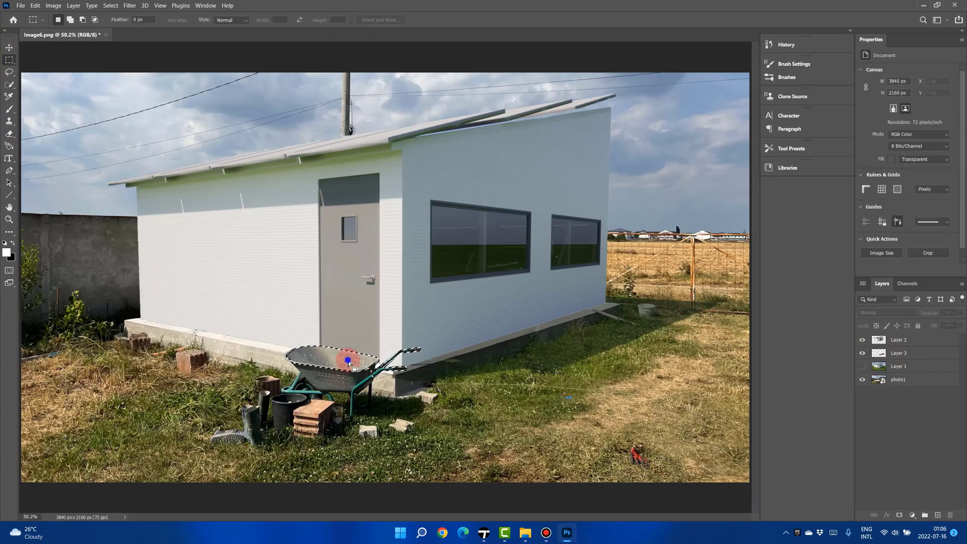
scroll(363, 321, "down", 4, "alt")
scroll(363, 322, "up", 3, "alt")
- Darken the garage on Layer 2 with a Curves adjustment, pulling the RGB curve down to input 191, output 160
left_click(906, 354)
left_click(900, 341)
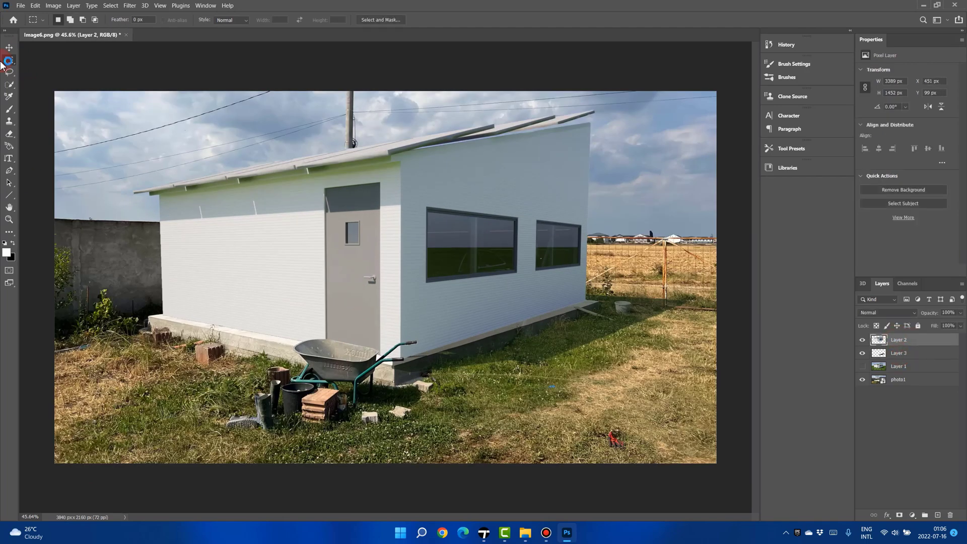
right_click(904, 345)
left_click(906, 345)
left_click(107, 7)
mouse_move(54, 5)
mouse_move(61, 28)
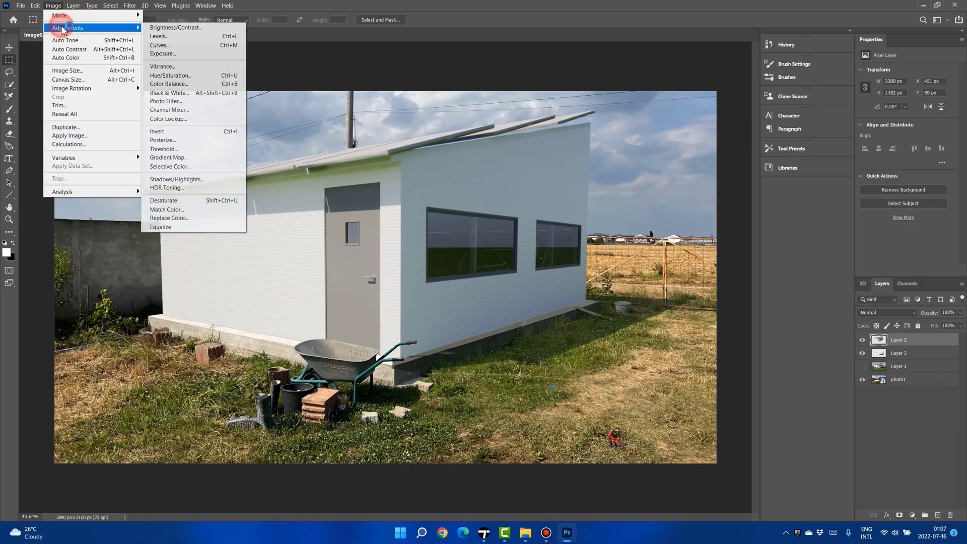
left_click(159, 45)
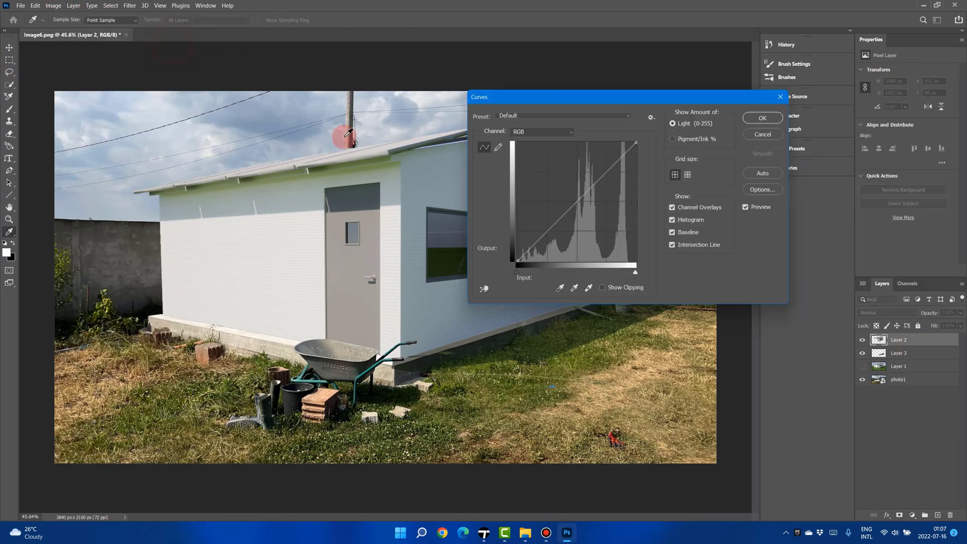
left_click(603, 185)
left_click_drag(725, 98, 901, 244)
left_click_drag(778, 332, 783, 334)
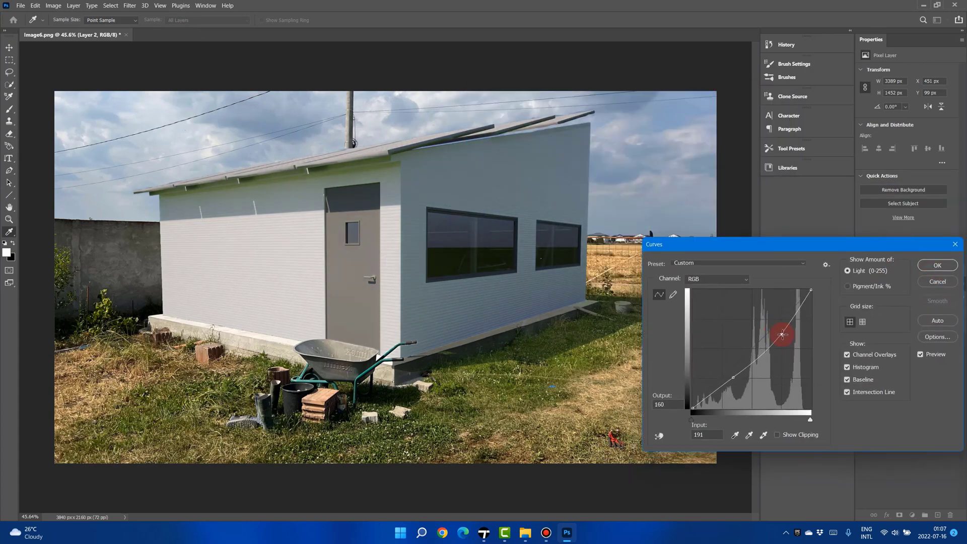
left_click(936, 266)
scroll(416, 287, "down", 6, "alt")
scroll(416, 287, "up", 6, "alt")
left_click(21, 5)
left_click(26, 114)
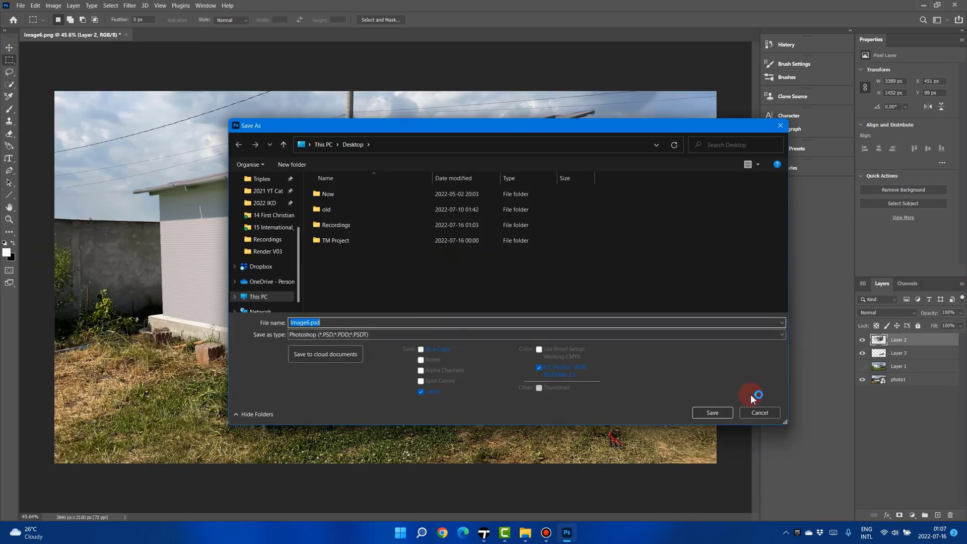
left_click(759, 413)
left_click(21, 6)
left_click(902, 398)
- Save the finished composite as an image named photo2
left_click(21, 5)
left_click(26, 114)
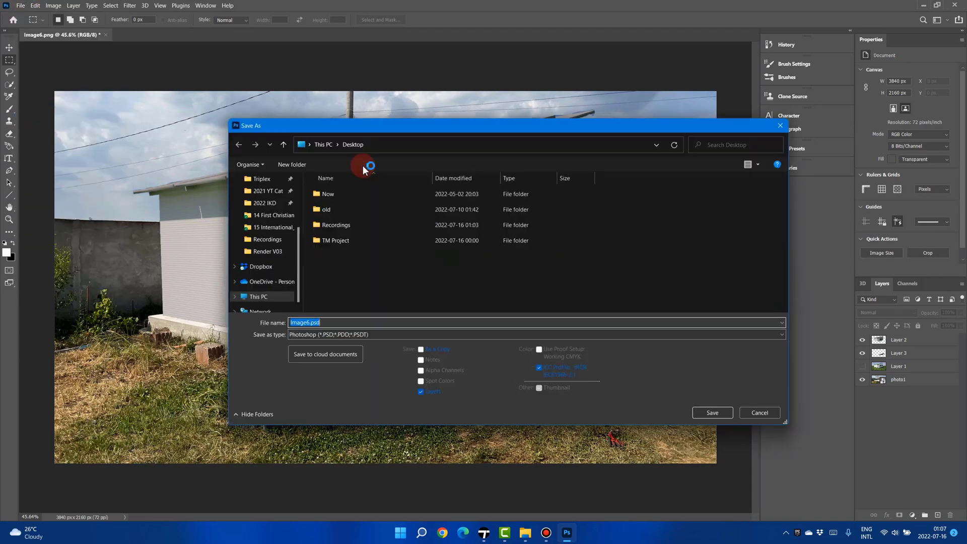
left_click(249, 188)
type("photo2")
left_click(324, 324)
left_click(323, 389)
left_click(692, 402)
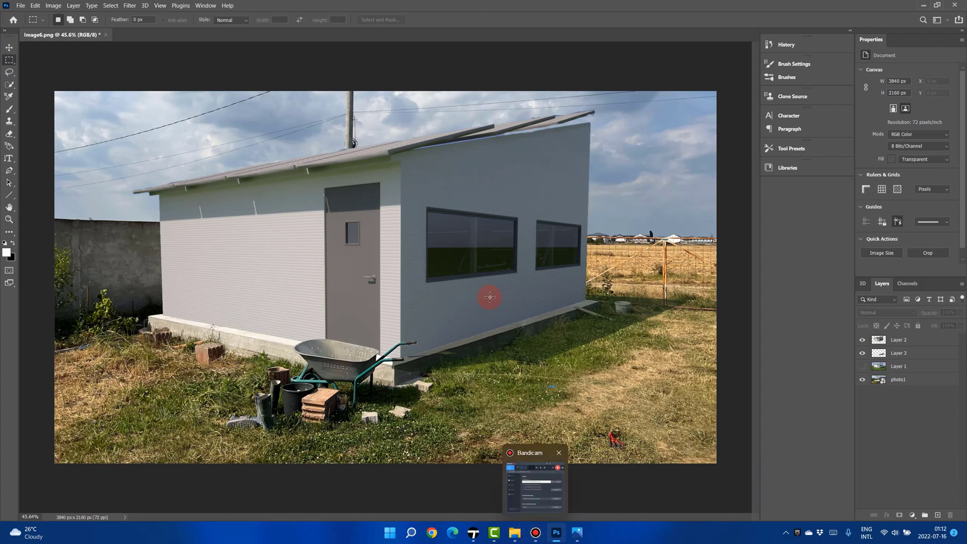
- Switch to the image viewer and compare photo1.jpg, the garage render and the finished composite together
left_click(580, 535)
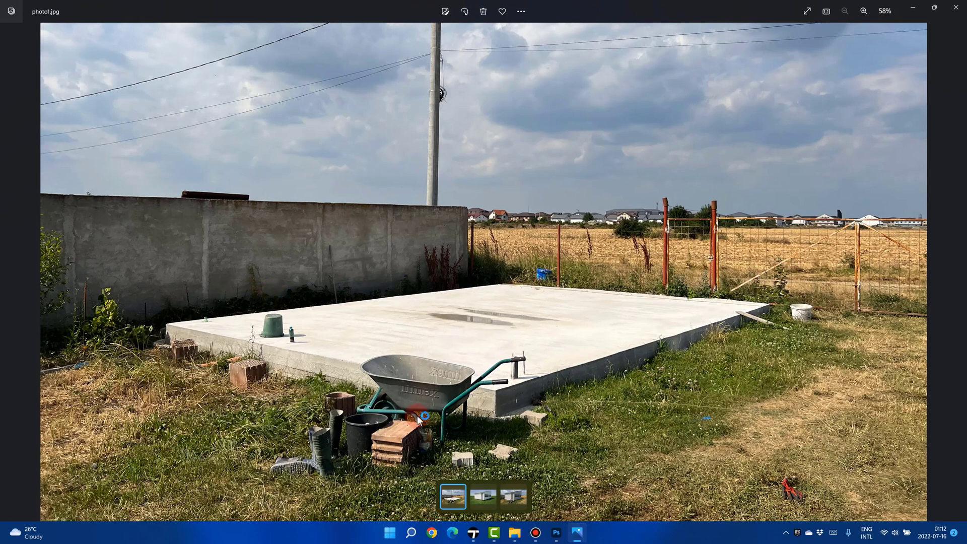
left_click(490, 490)
left_click(519, 490)
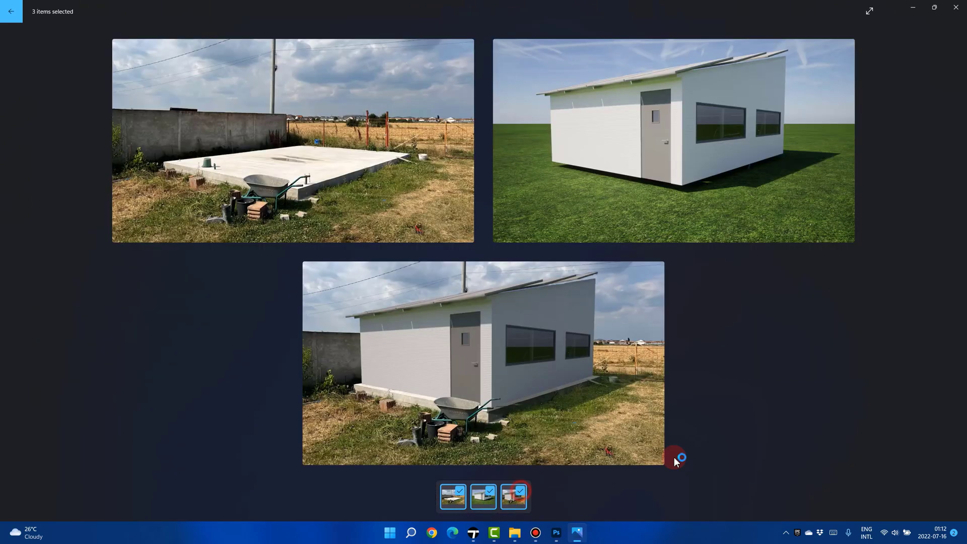